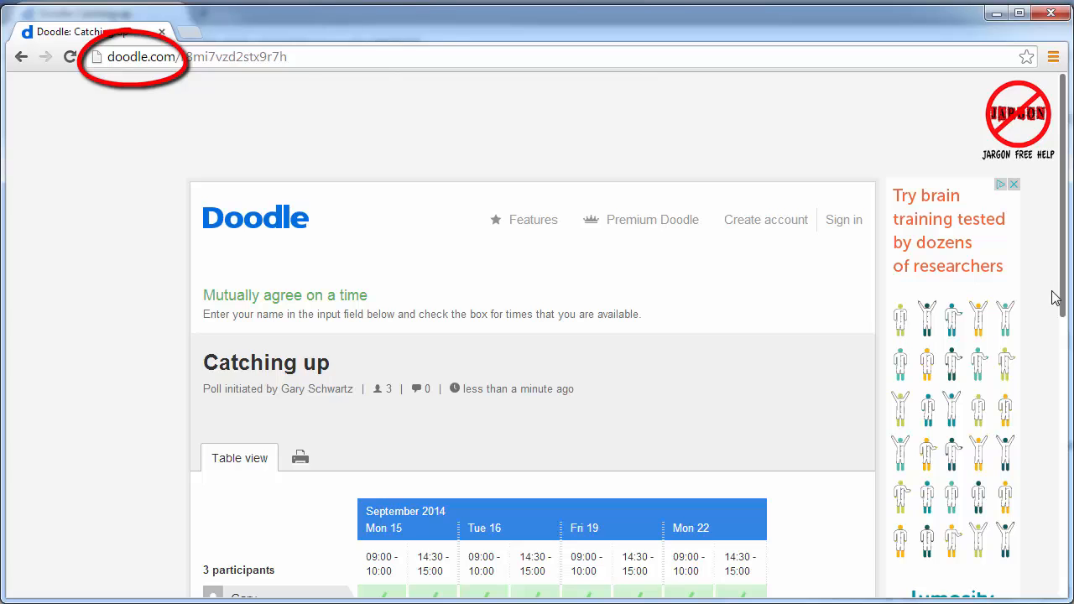
# - Go to the doodle.com home page and start scheduling a new event
pyautogui.moveTo(1064, 301); pyautogui.dragTo(1066, 430)
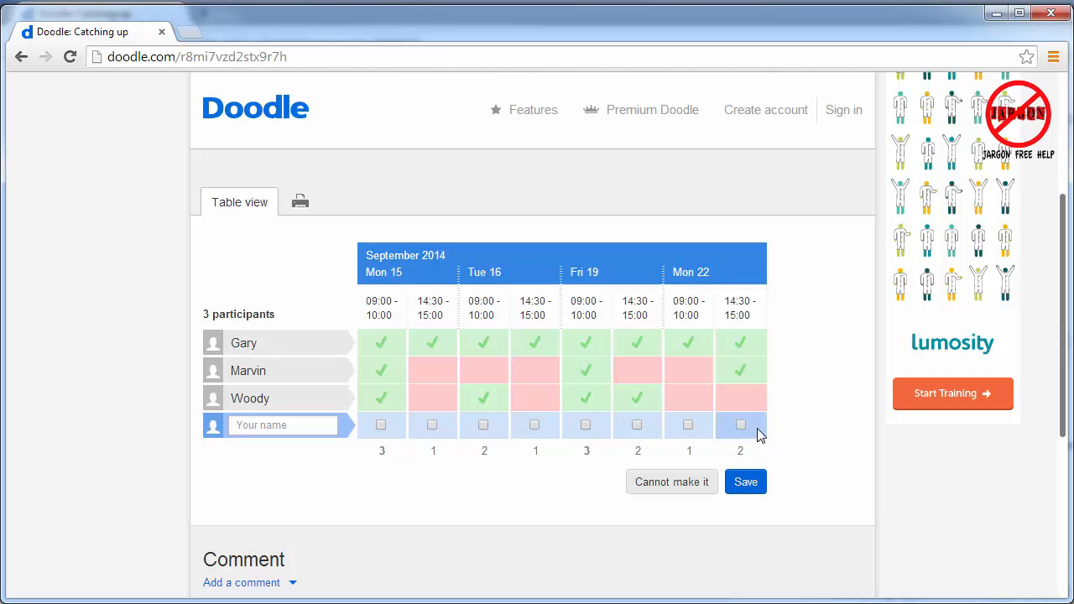
pyautogui.scroll(3, 794, 438)
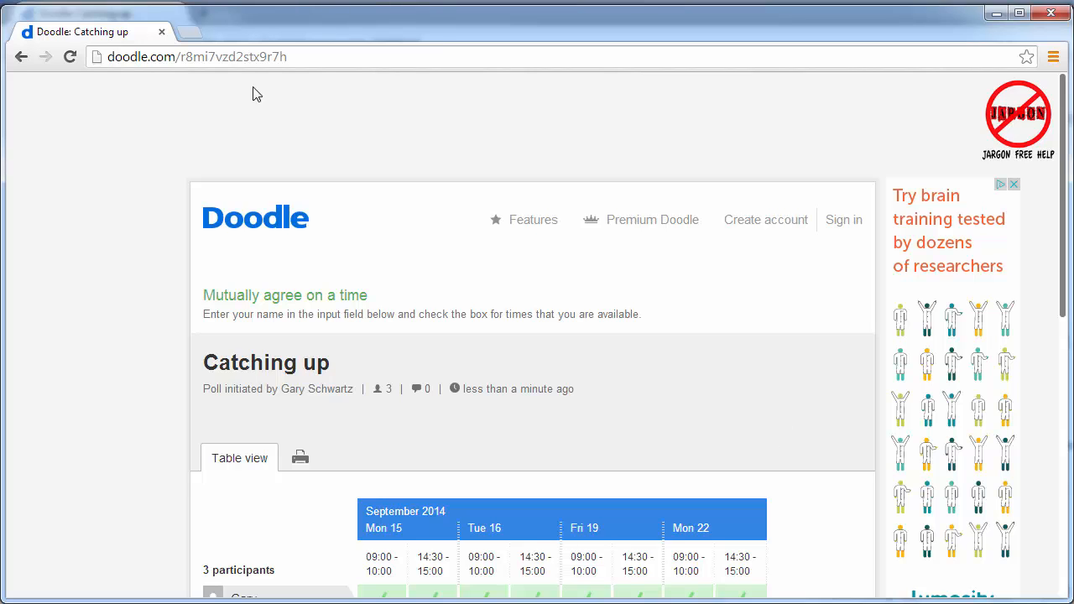
pyautogui.click(240, 58)
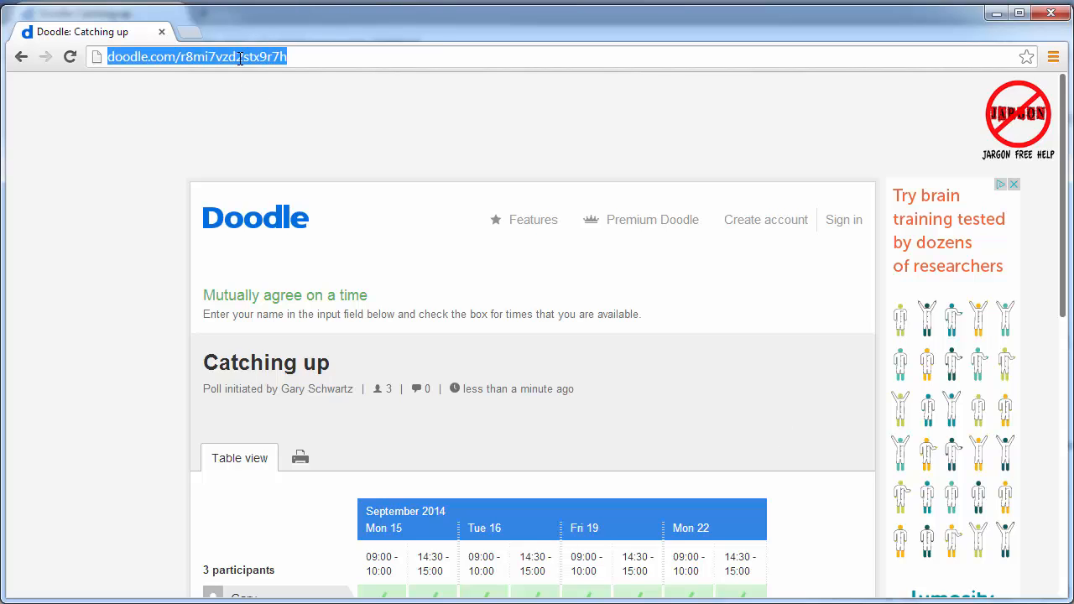
pyautogui.write('doodle.com')
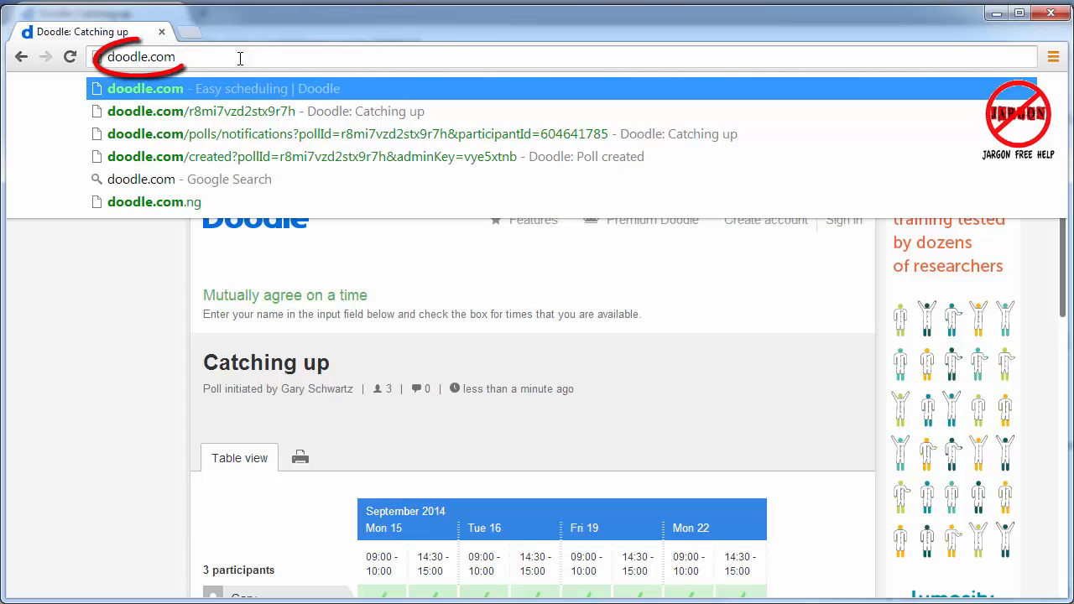
pyautogui.press('Return')
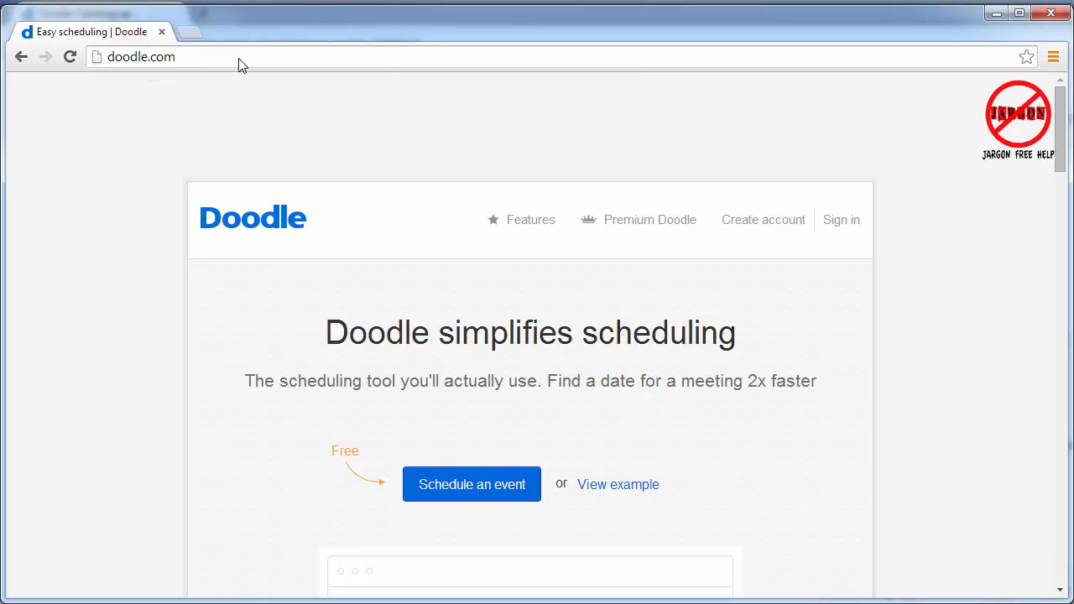
pyautogui.scroll(-3, 374, 165)
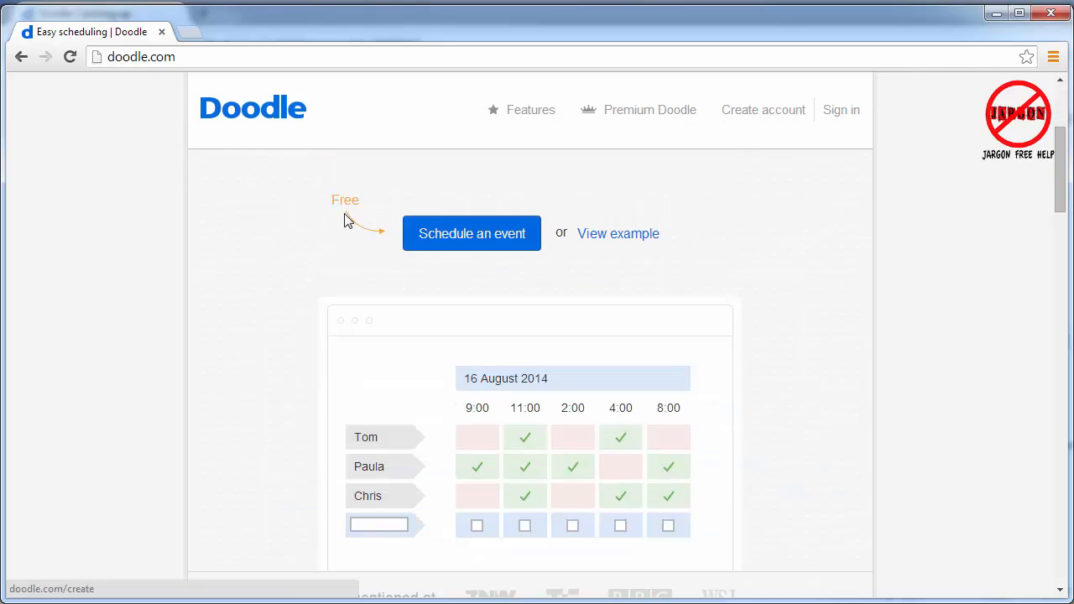
pyautogui.click(458, 236)
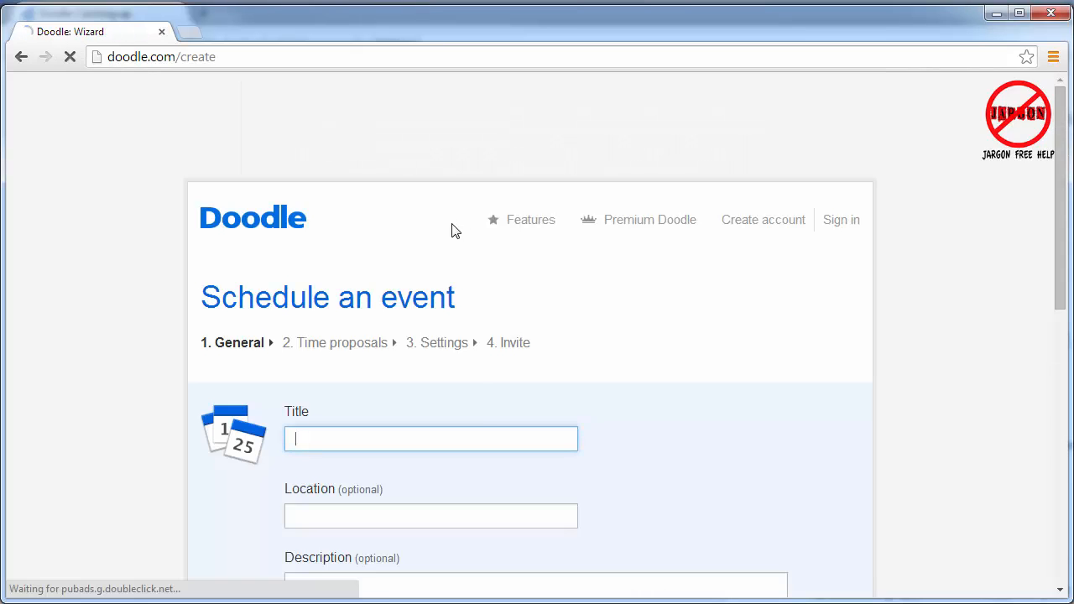
# - Title the event "Training Analysis"
pyautogui.write('Training Ana')
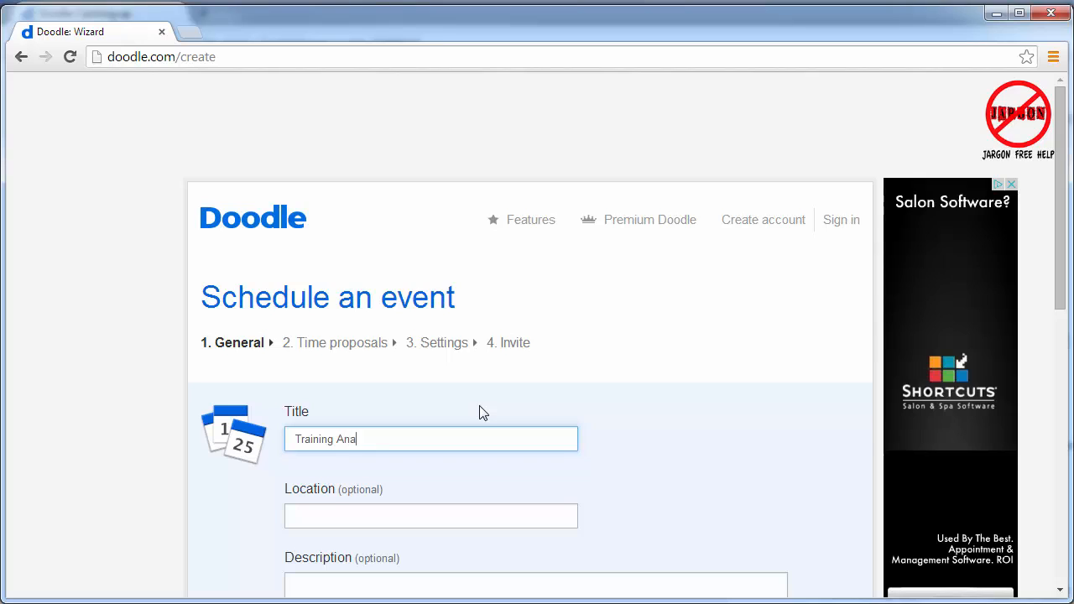
pyautogui.write('layis')
pyautogui.press('BackSpace')
pyautogui.press('BackSpace')
pyautogui.press('BackSpace')
pyautogui.write('ysis')
# - Set the event's location to London, United Kingdom and its description to "Word and Excel Training"
pyautogui.click(453, 514)
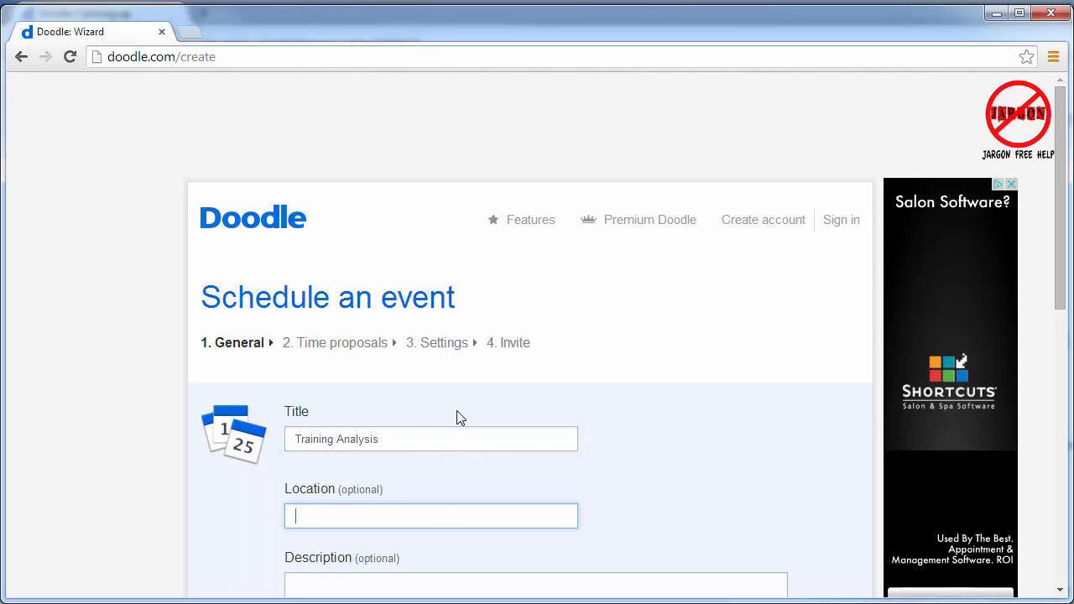
pyautogui.scroll(-2, 457, 411)
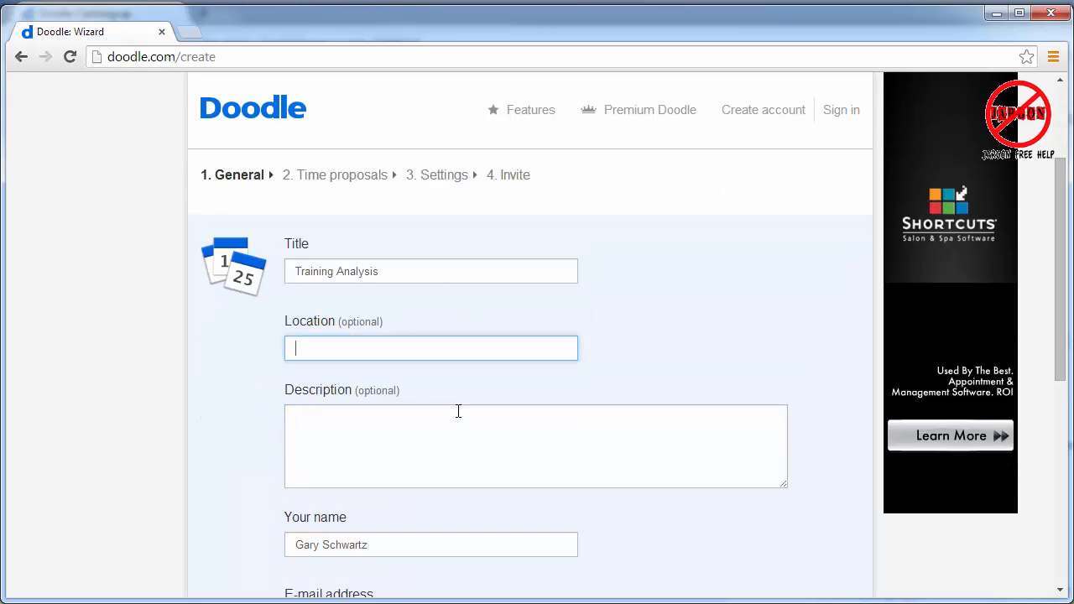
pyautogui.write('London')
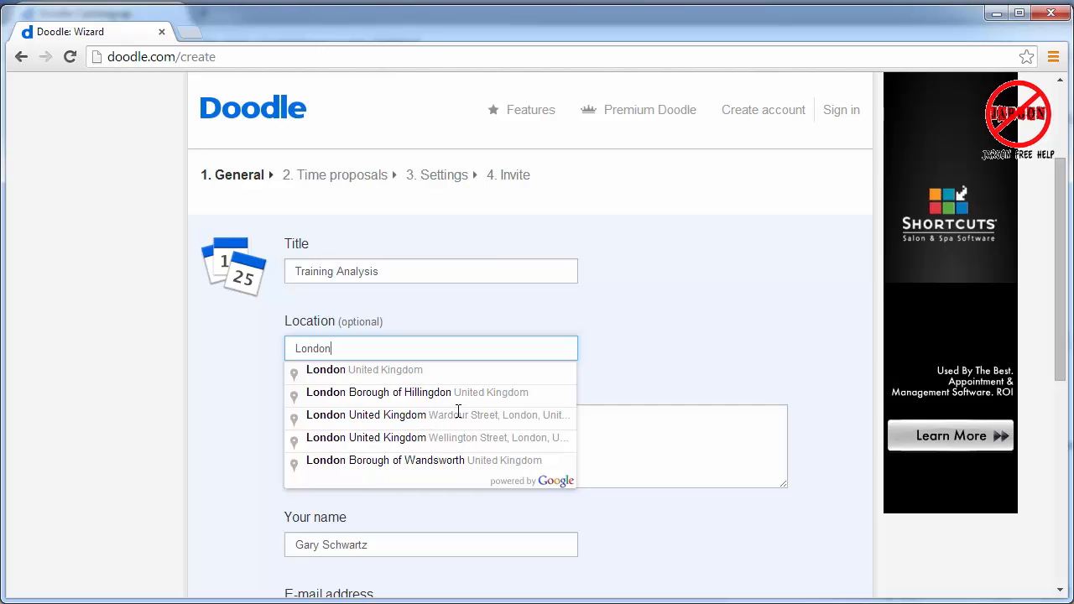
pyautogui.click(411, 373)
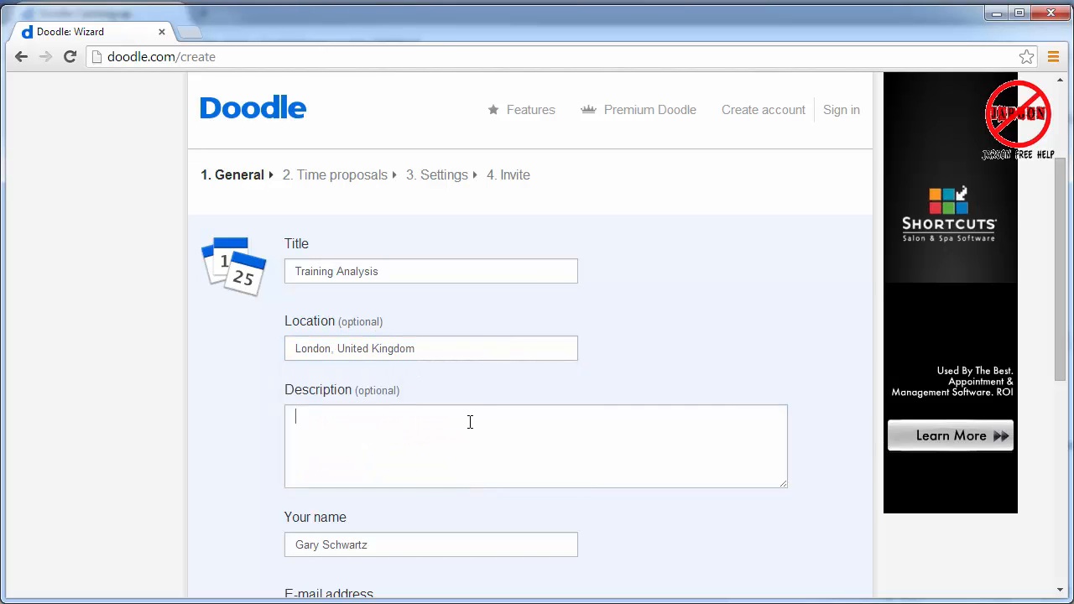
pyautogui.write('Word and Excel')
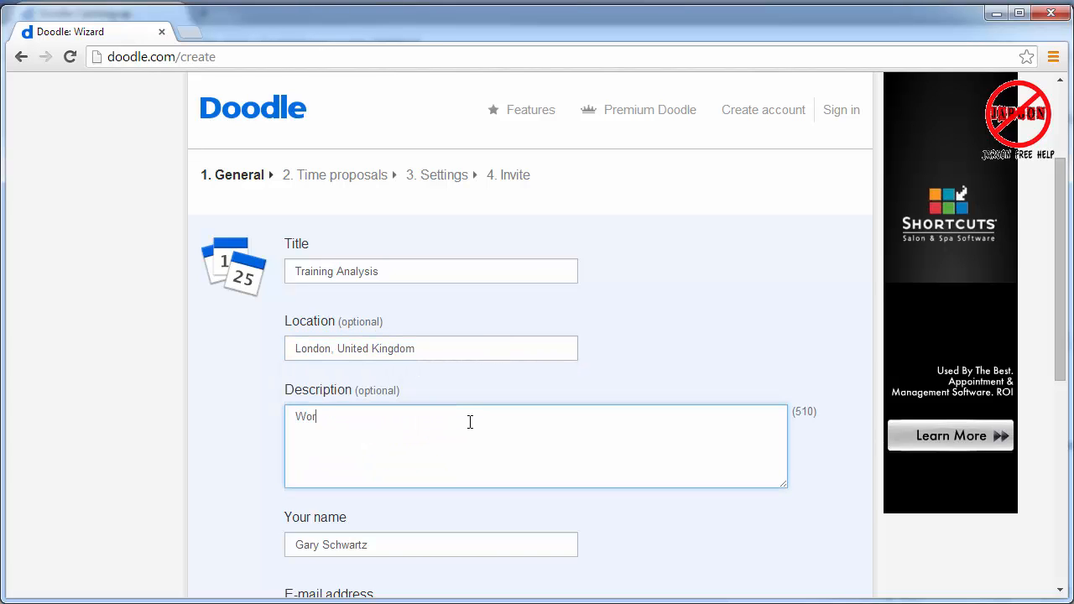
pyautogui.write(' Training')
pyautogui.press('Tab')
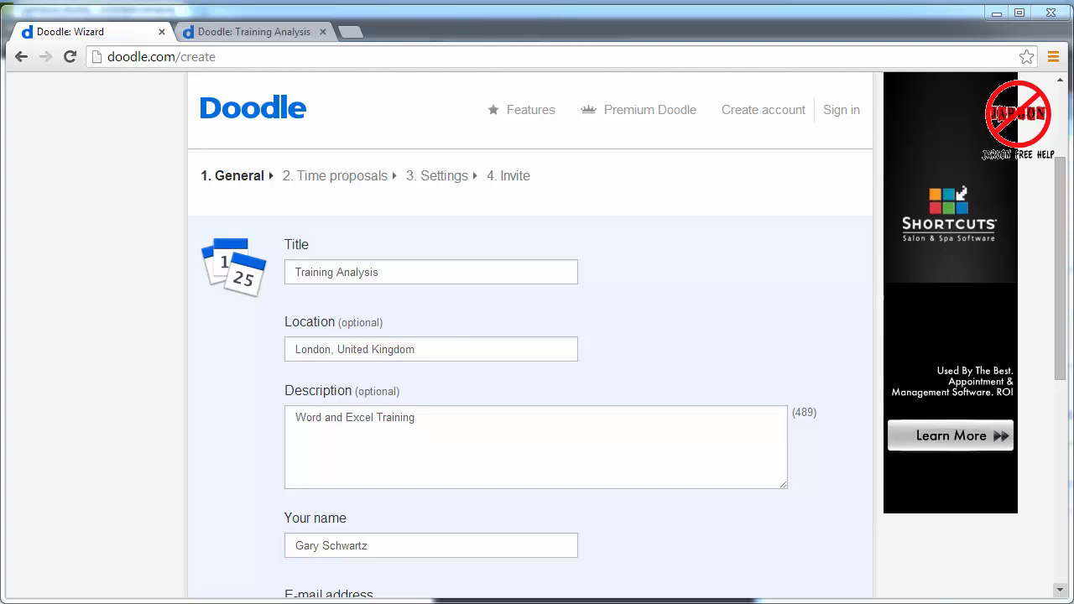
# - Fill in the organiser's e-mail address and continue to the date selection
pyautogui.click(1061, 591)
pyautogui.click(1061, 590)
pyautogui.click(1061, 591)
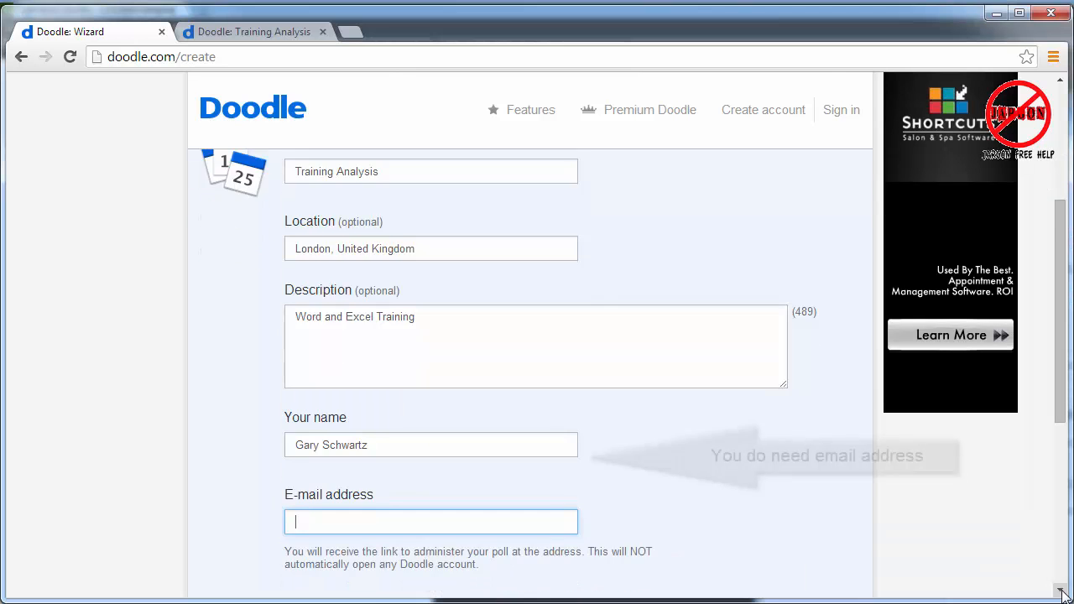
pyautogui.click(1061, 591)
pyautogui.click(1061, 590)
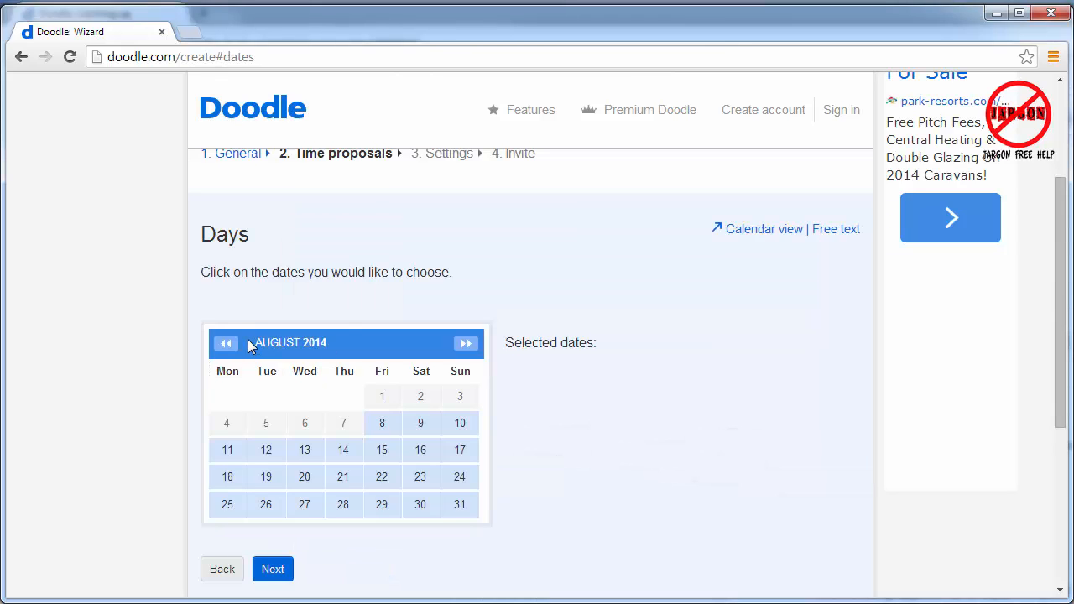
# - Pick 8, 16 and 23 September 2014 as proposed dates, removing the added 12 September
pyautogui.click(472, 351)
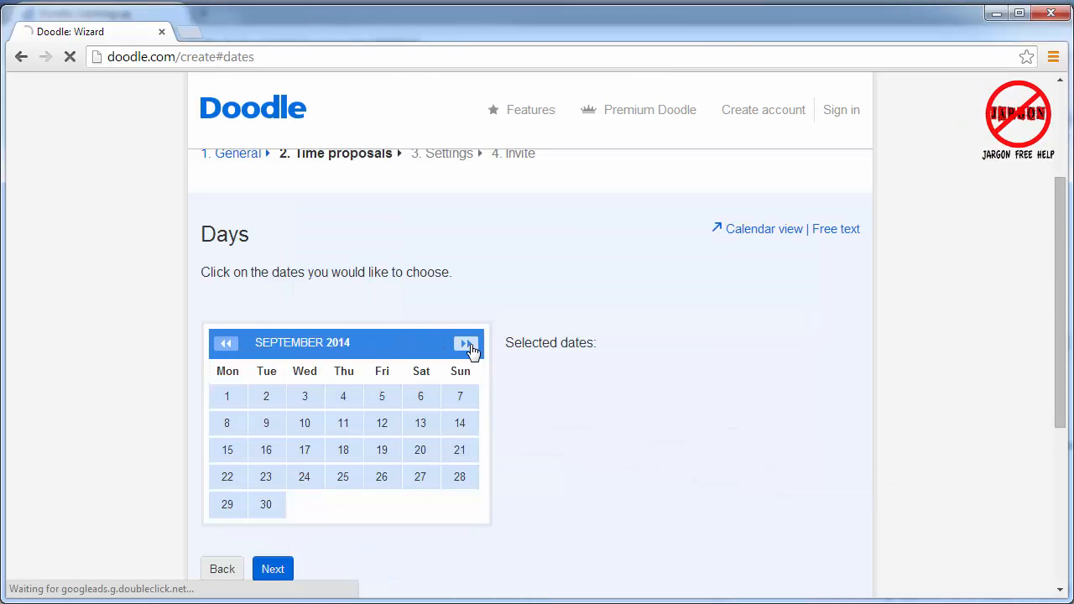
pyautogui.click(226, 428)
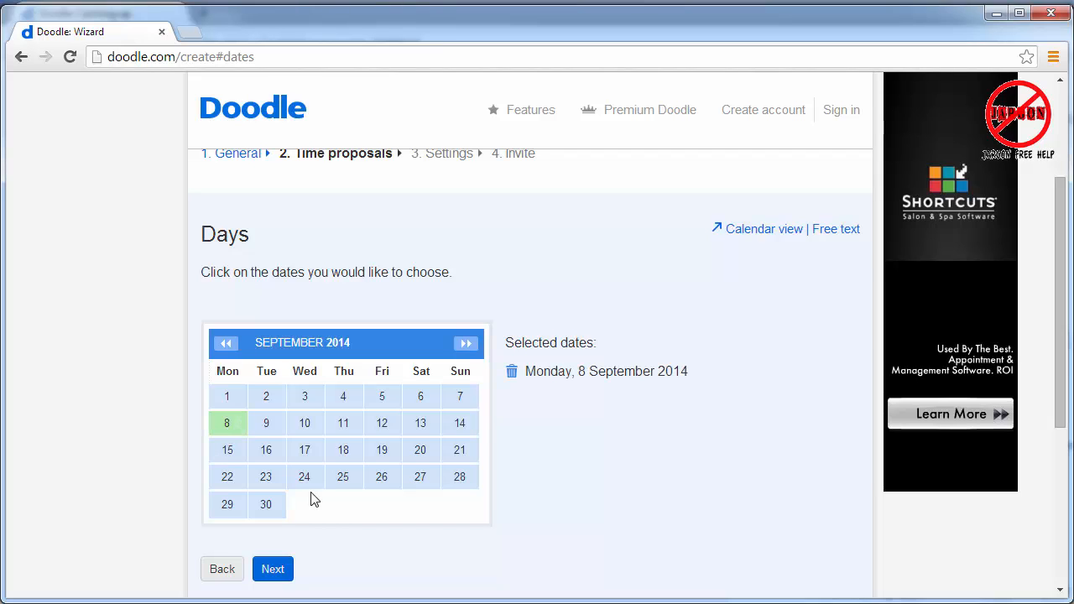
pyautogui.click(388, 425)
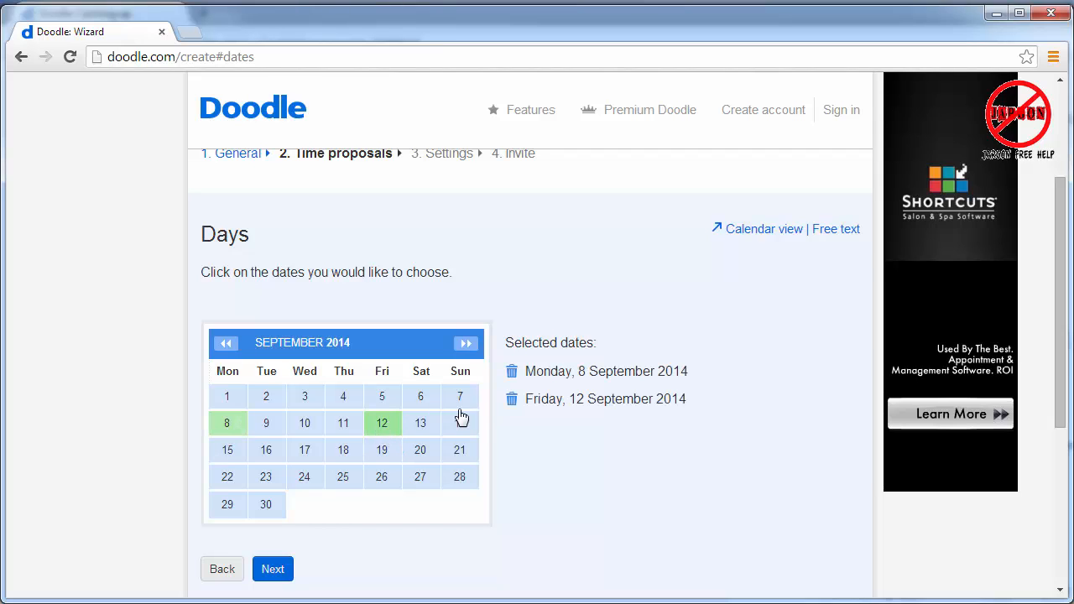
pyautogui.click(511, 401)
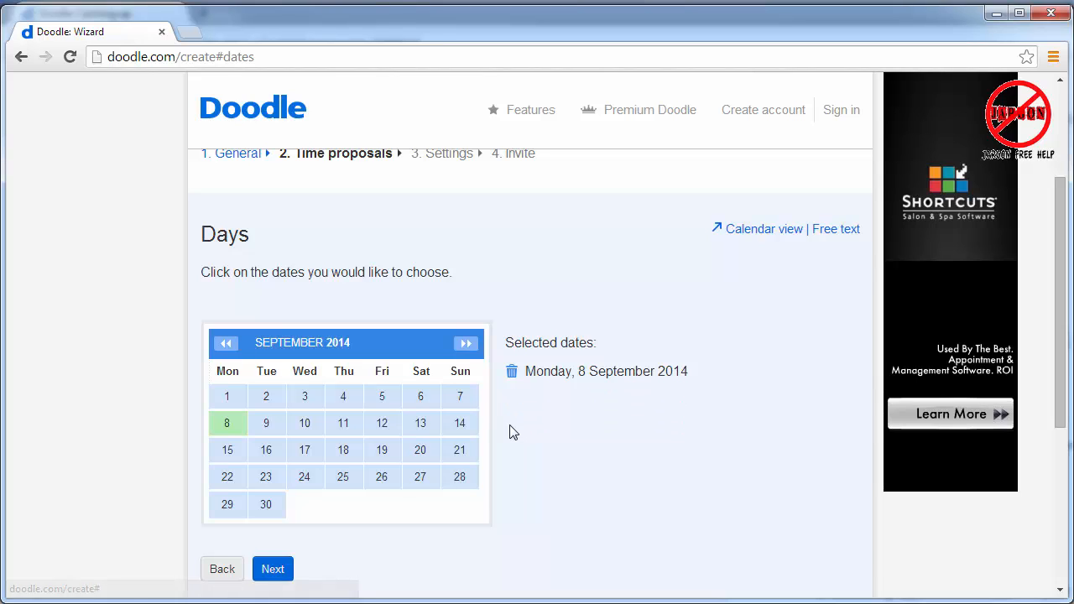
pyautogui.click(273, 460)
pyautogui.click(267, 480)
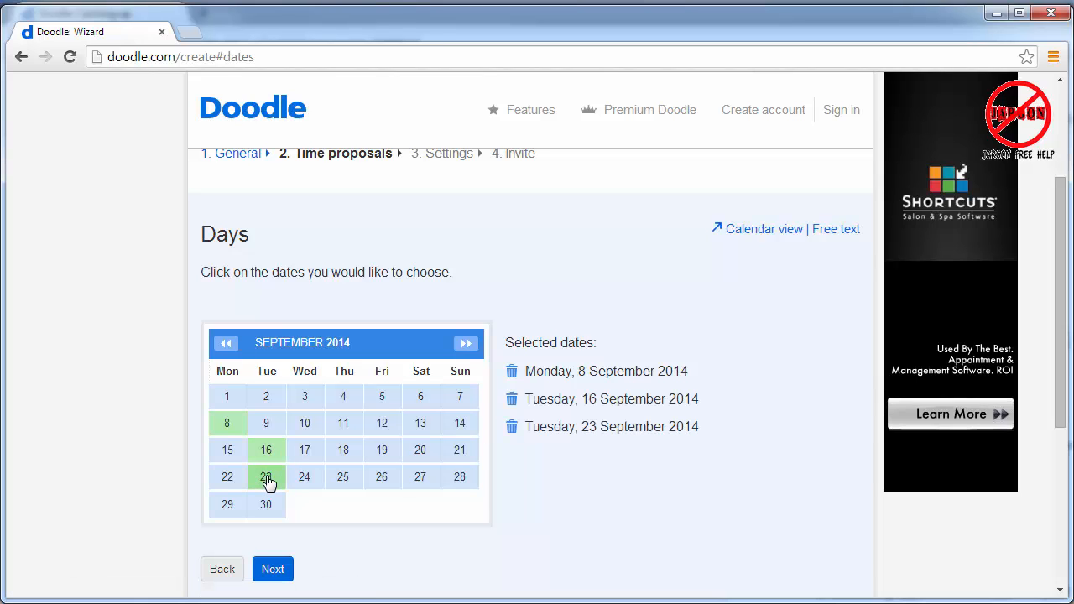
# - Add 6 October 2014 to the proposed dates and continue to the time entry
pyautogui.click(470, 346)
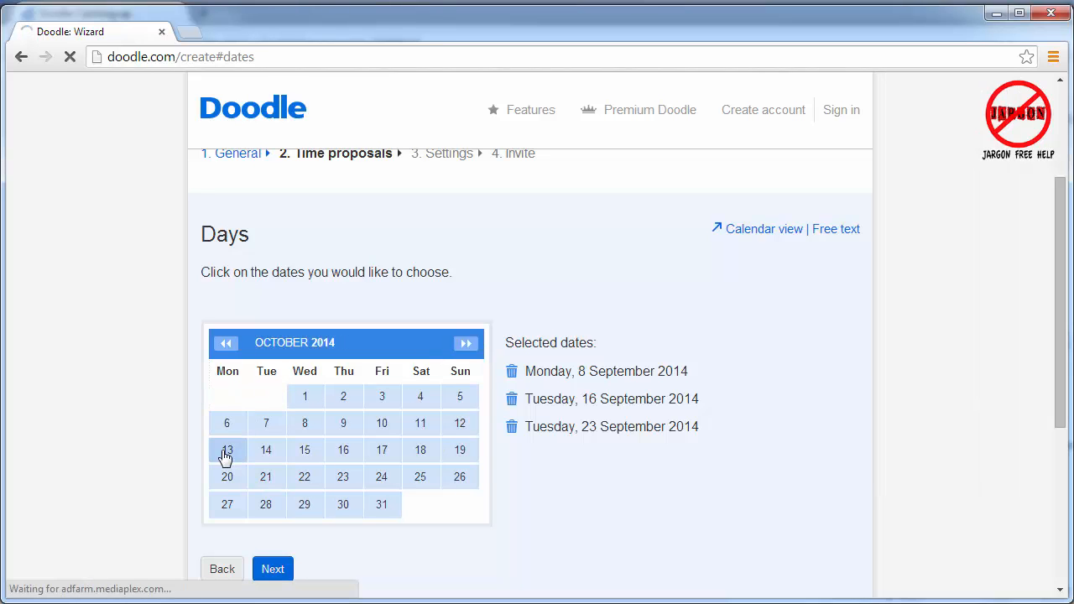
pyautogui.click(225, 424)
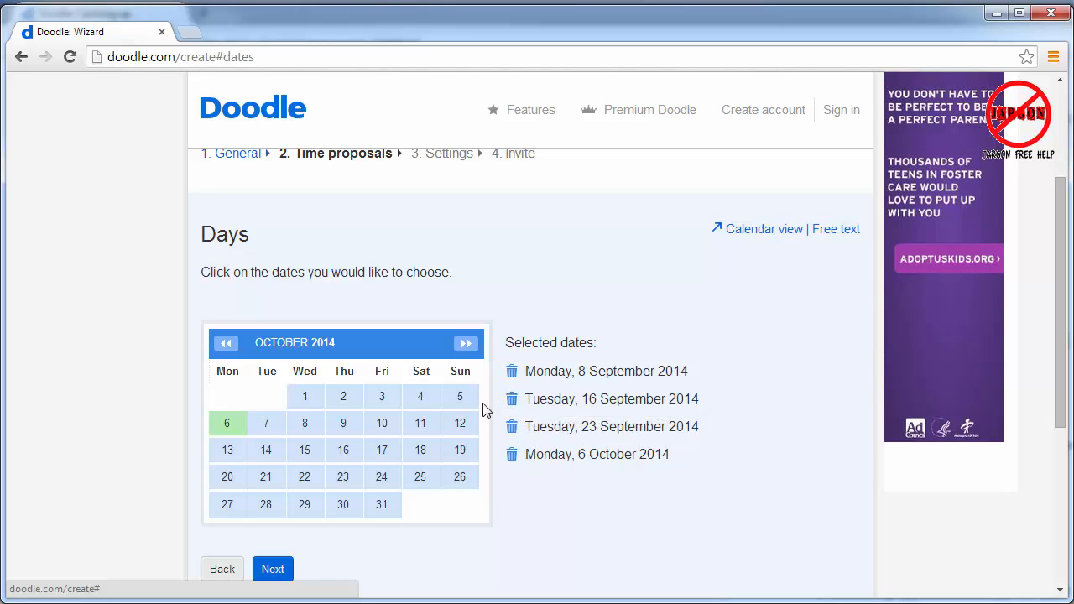
pyautogui.click(272, 569)
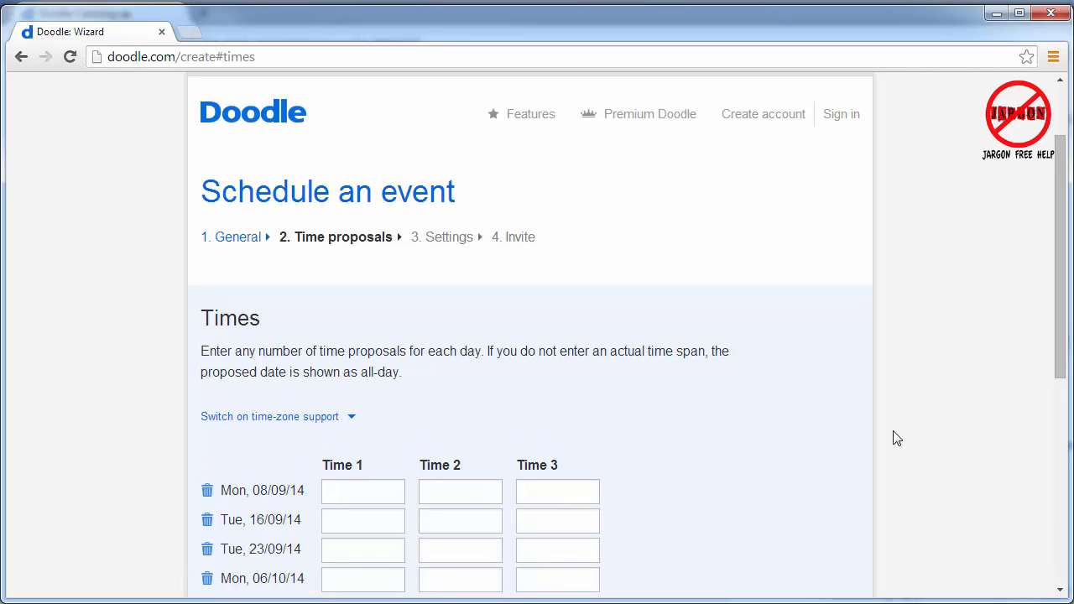
# - Set the times for Monday 8 September to 09:00 - 10:00 and 14:30 - 15:30, and add further time slots
pyautogui.click(1060, 593)
pyautogui.click(1060, 593)
pyautogui.click(350, 420)
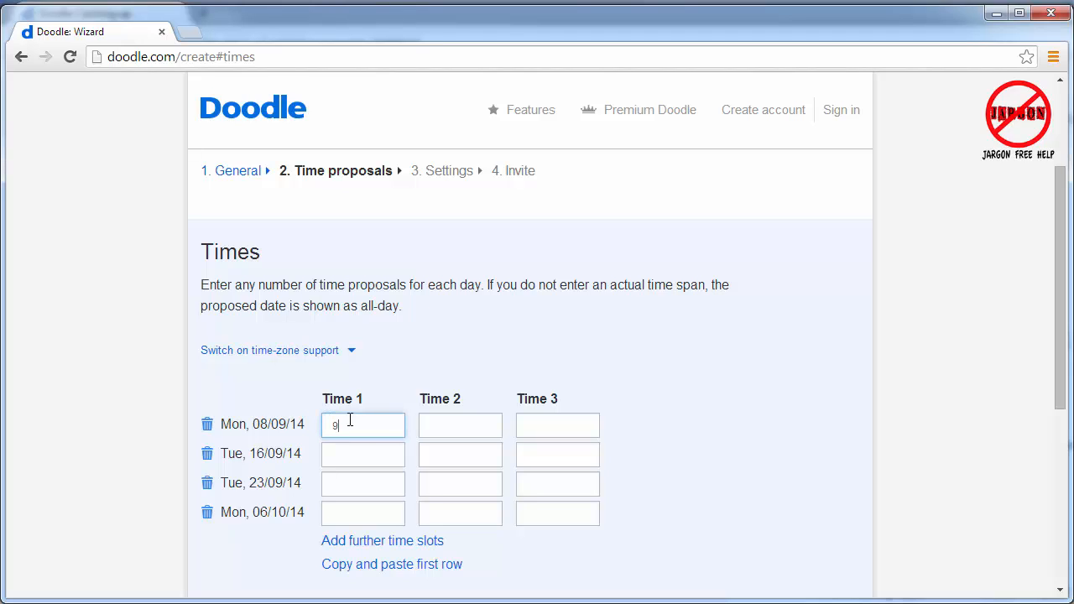
pyautogui.write('9-10')
pyautogui.click(437, 428)
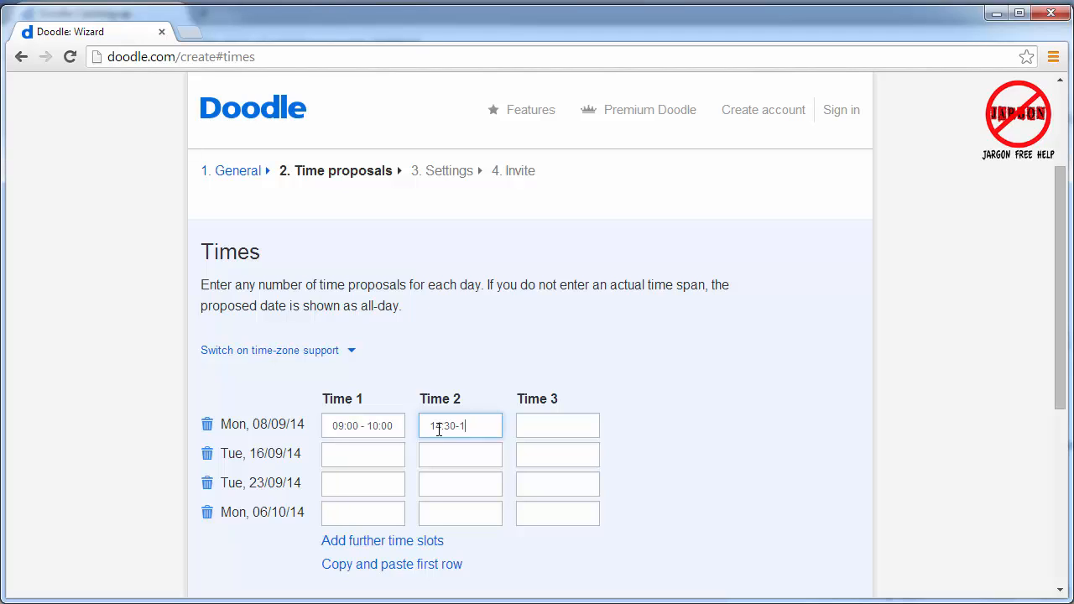
pyautogui.click(529, 420)
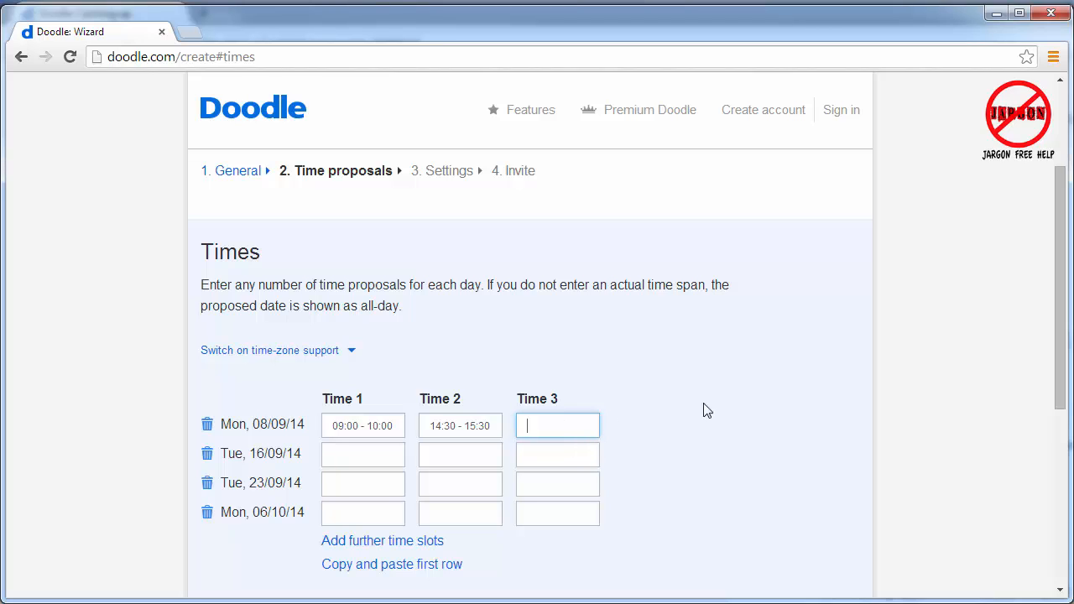
pyautogui.click(404, 544)
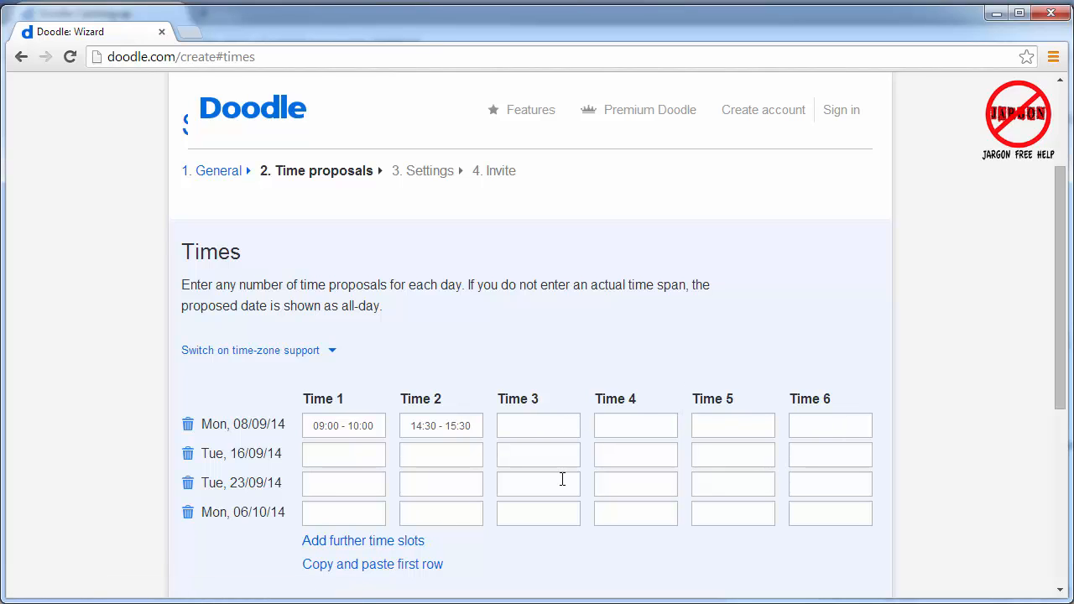
# - Enter 10:00 - 11:00 and 15:00 - 14:00 as the first two times for Tuesday 16 September
pyautogui.click(353, 430)
pyautogui.click(347, 452)
pyautogui.click(341, 454)
pyautogui.click(448, 456)
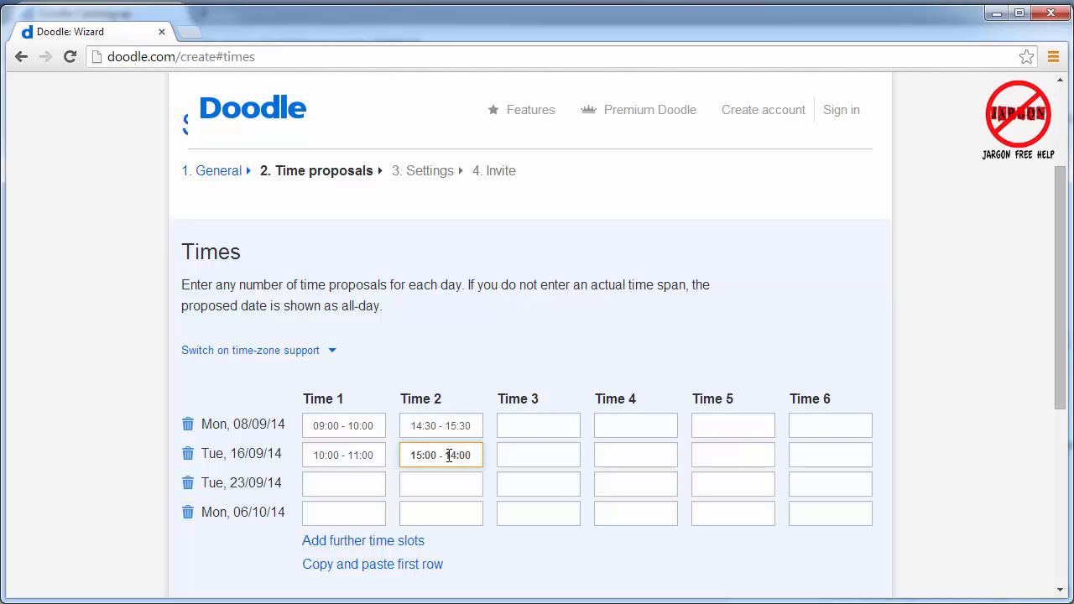
# - Clear the times for Tuesday 16 September and enter 10:00 - 11:00 as its first time
pyautogui.moveTo(477, 448); pyautogui.dragTo(151, 442)
pyautogui.press('BackSpace')
pyautogui.press('BackSpace')
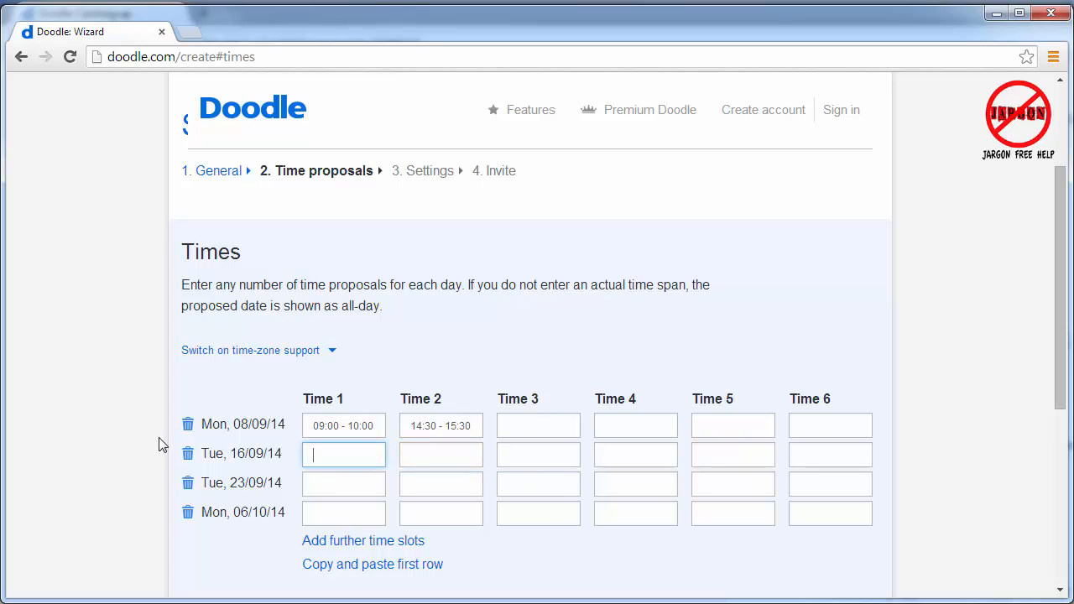
pyautogui.write('10:00 - 11:00')
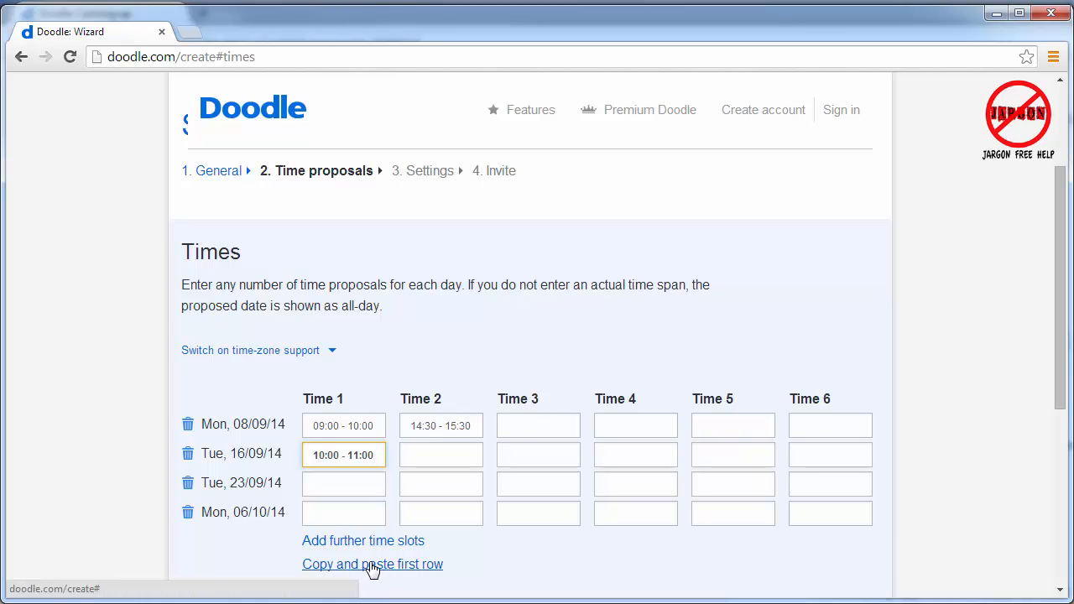
# - Copy the first row's times to all other dates and set the first time of Tuesday 16 September to 10:00 - 11:00
pyautogui.click(397, 564)
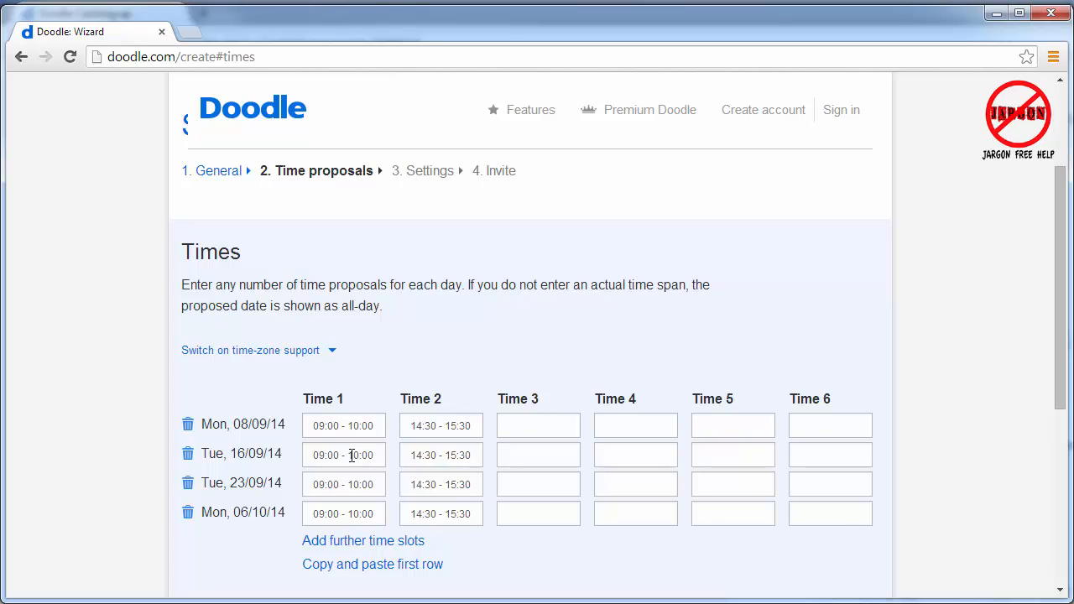
pyautogui.click(366, 455)
pyautogui.write('10:00 - 11')
# - Clear the second time for Tuesday 23 September
pyautogui.click(345, 484)
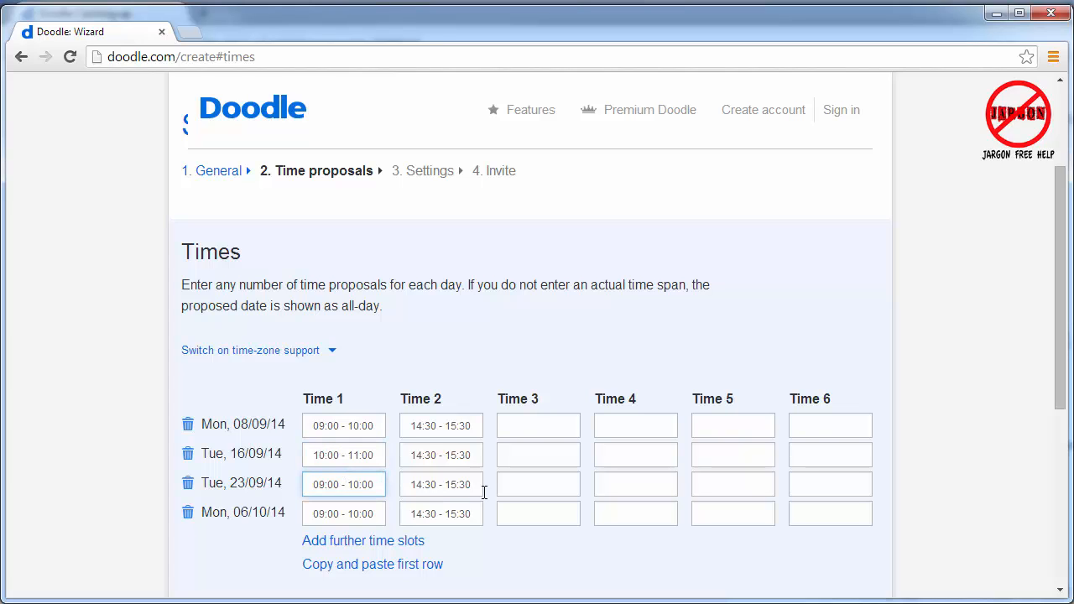
pyautogui.press('Tab')
pyautogui.press('BackSpace')
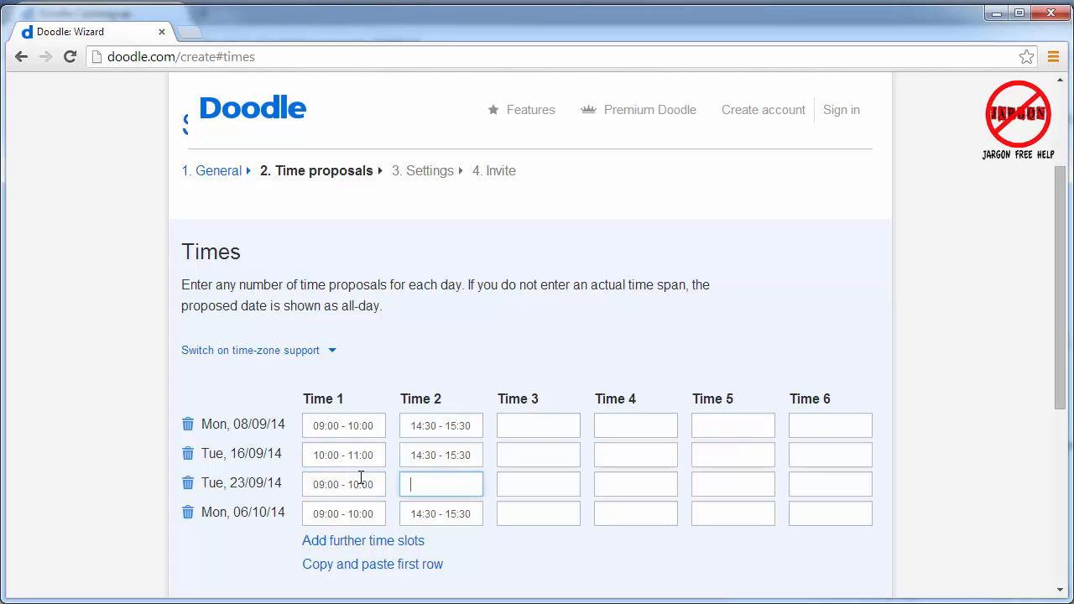
# - Enter 16:00 - 17:00 as the third time for Tuesday 16 September and continue to the poll settings
pyautogui.click(410, 453)
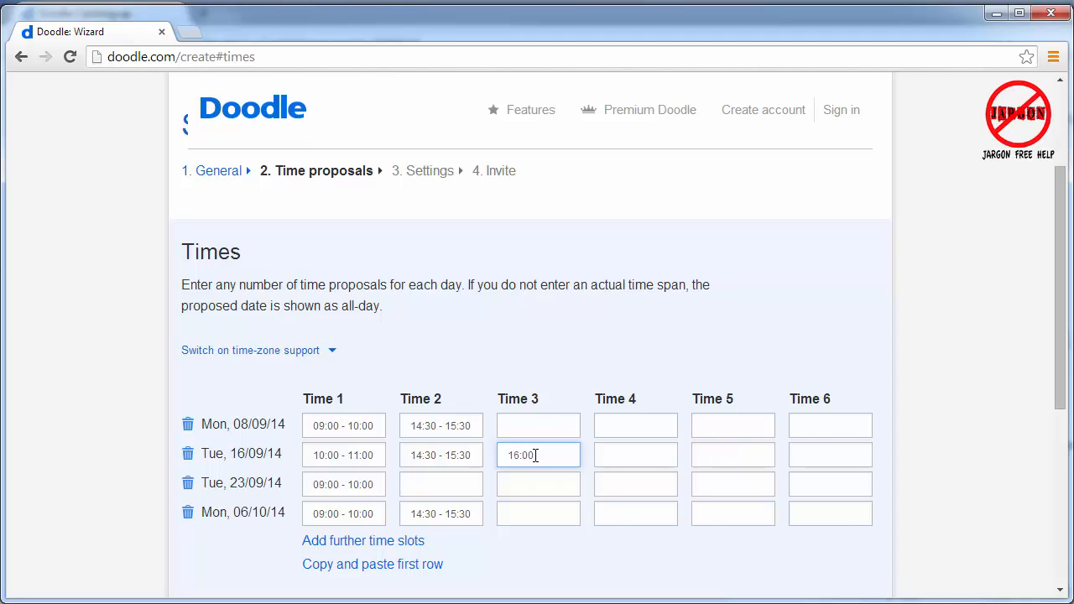
pyautogui.click(535, 456)
pyautogui.write('16:00 - 17:00')
pyautogui.click(543, 485)
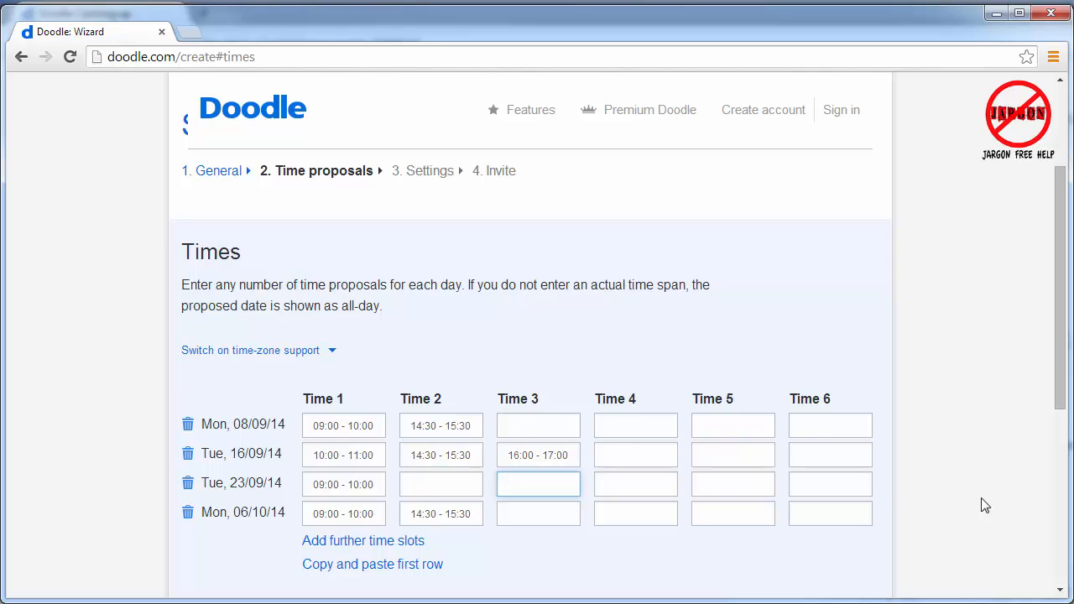
pyautogui.click(1061, 593)
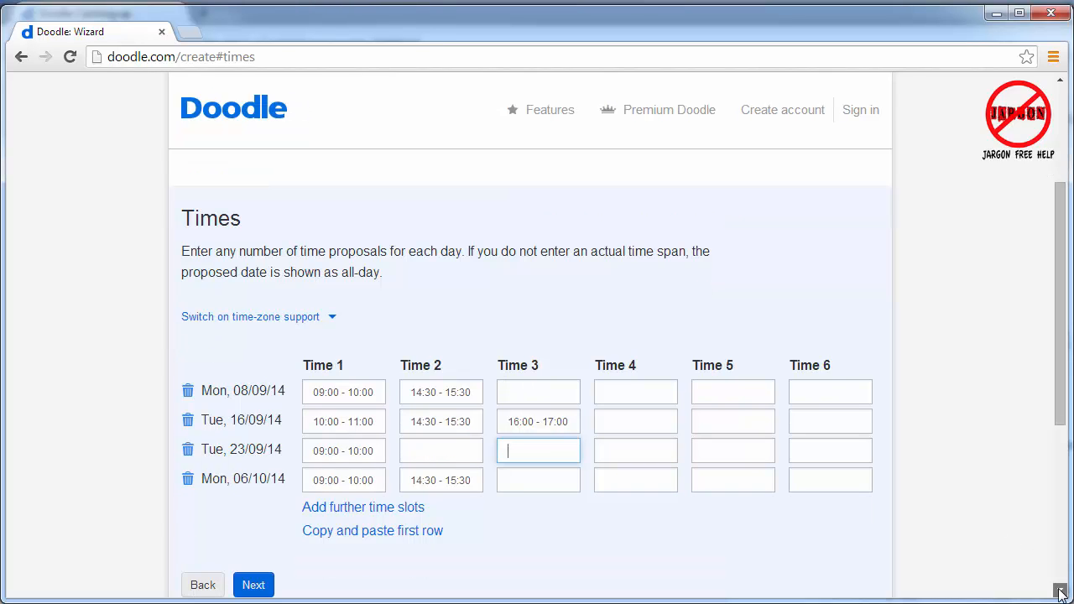
pyautogui.click(1061, 593)
pyautogui.click(255, 551)
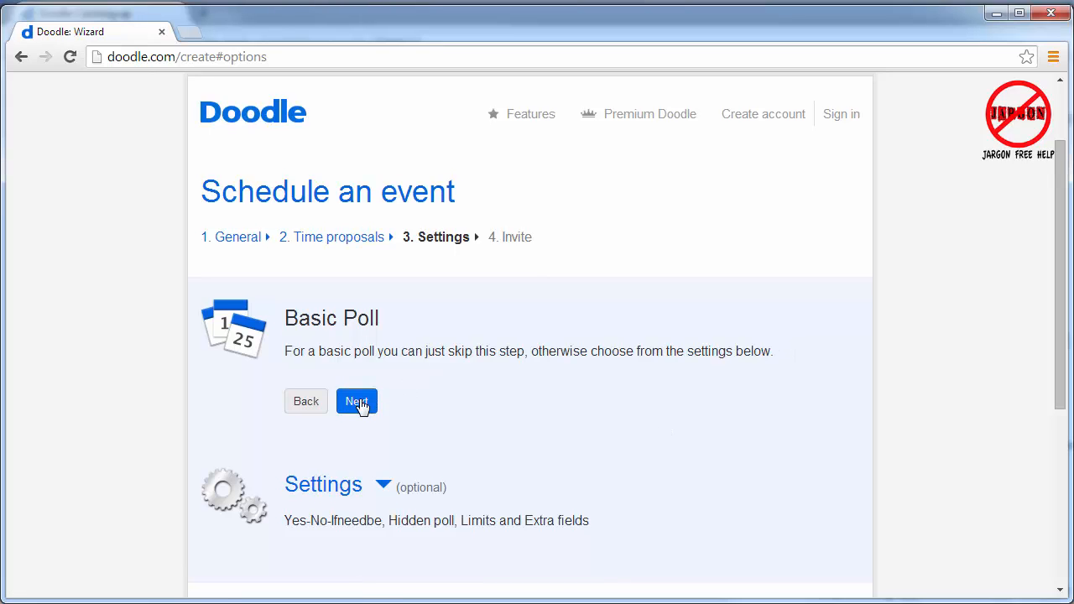
# - Expand and review the optional poll settings, leave them all unselected, and continue to the invitation stage
pyautogui.scroll(-2, 585, 414)
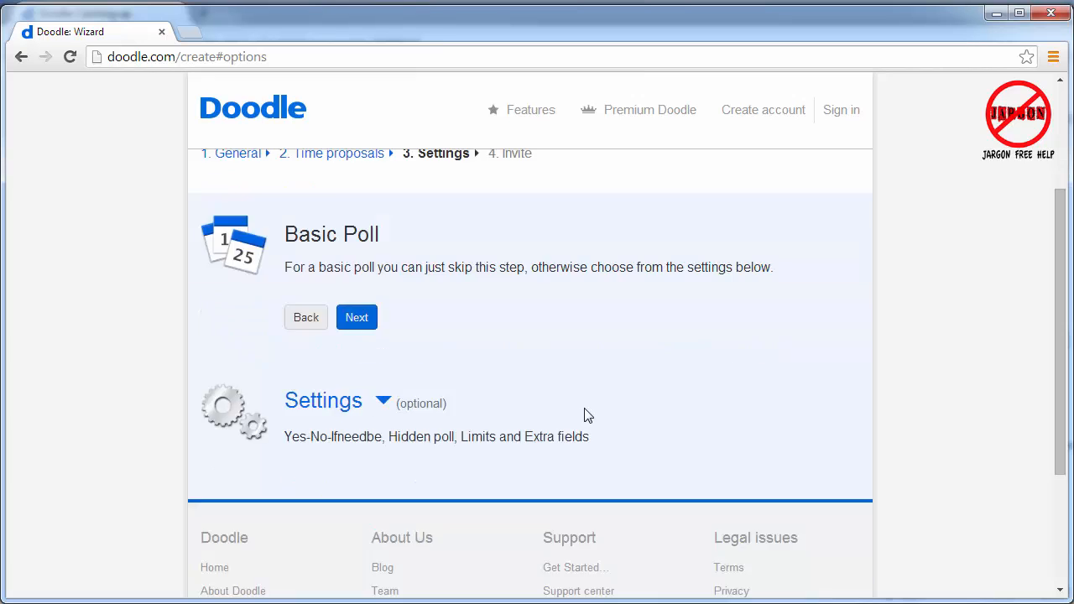
pyautogui.click(384, 323)
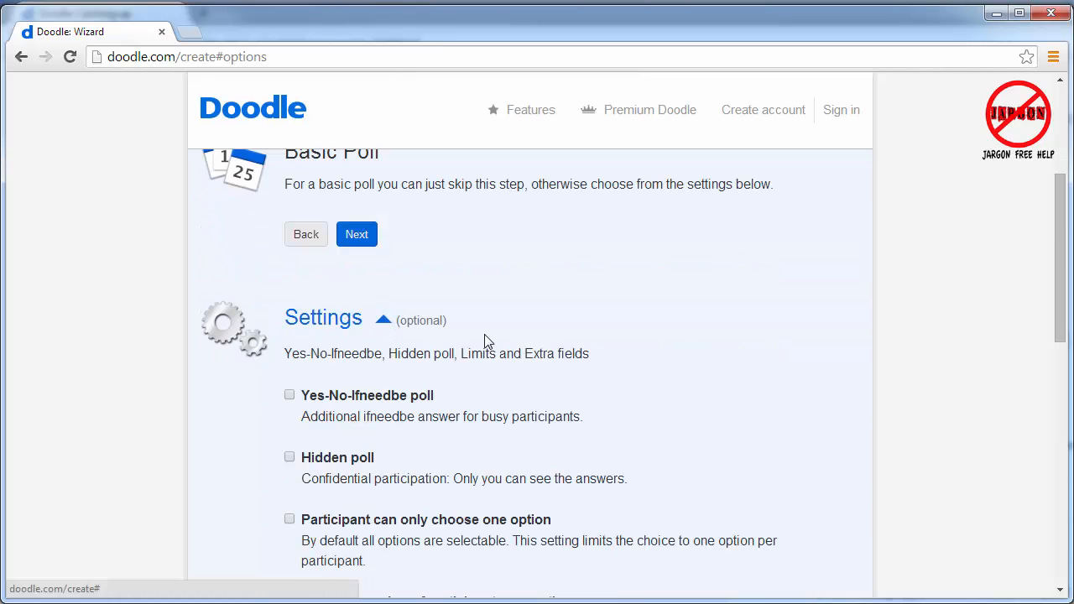
pyautogui.scroll(-3, 520, 343)
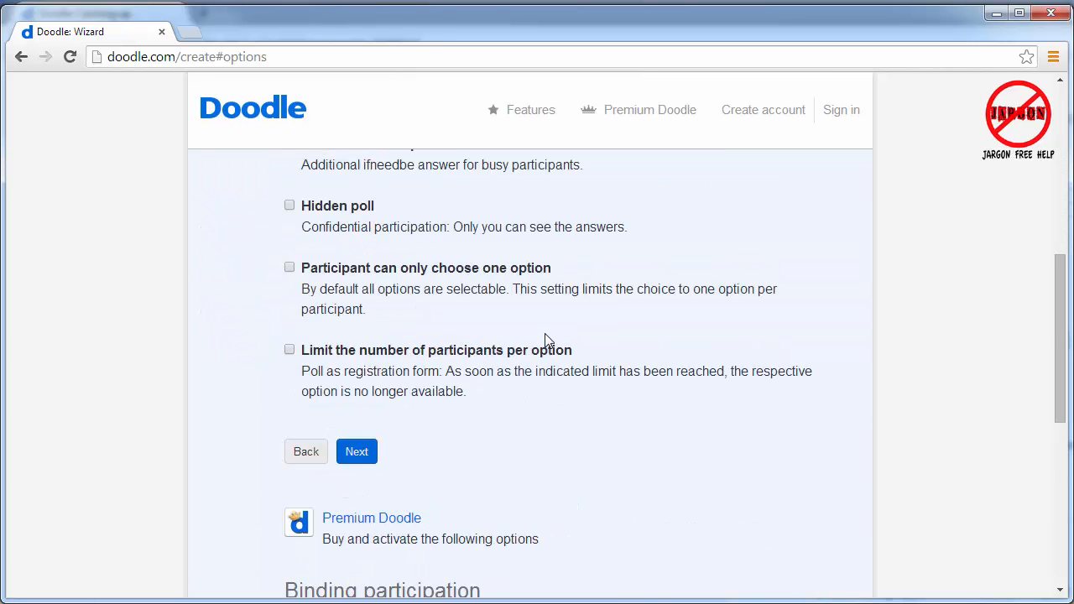
pyautogui.click(1058, 80)
pyautogui.click(1058, 80)
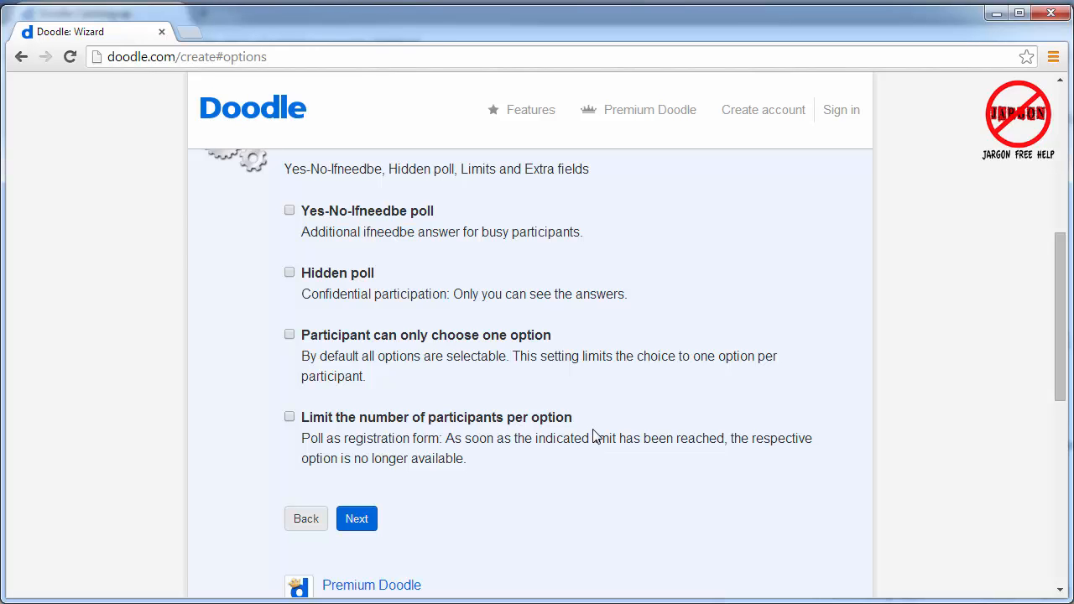
pyautogui.scroll(-3, 593, 437)
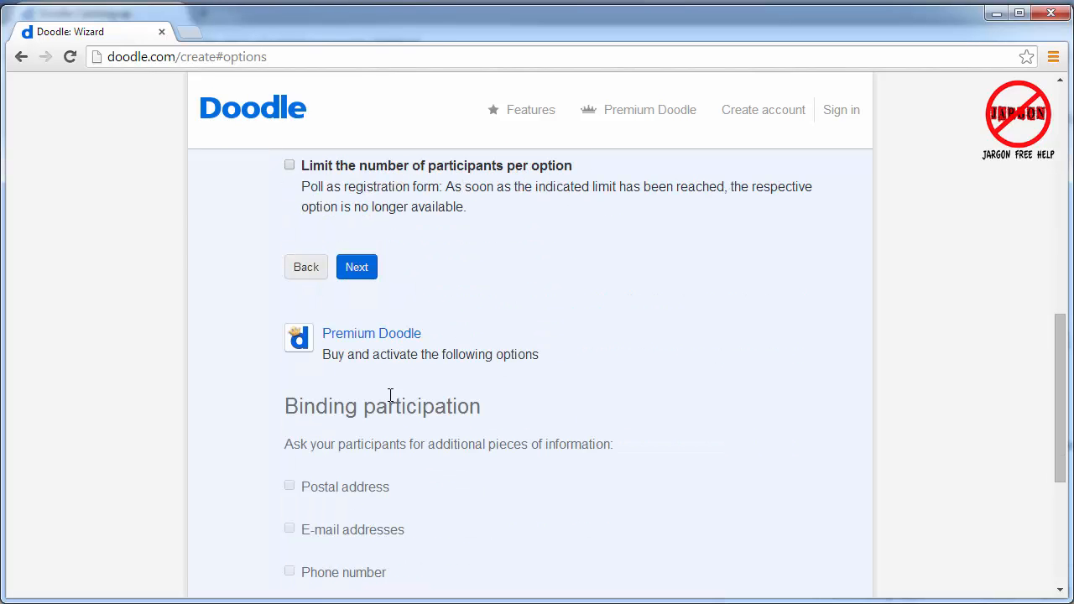
pyautogui.scroll(3, 390, 394)
pyautogui.scroll(5, 503, 317)
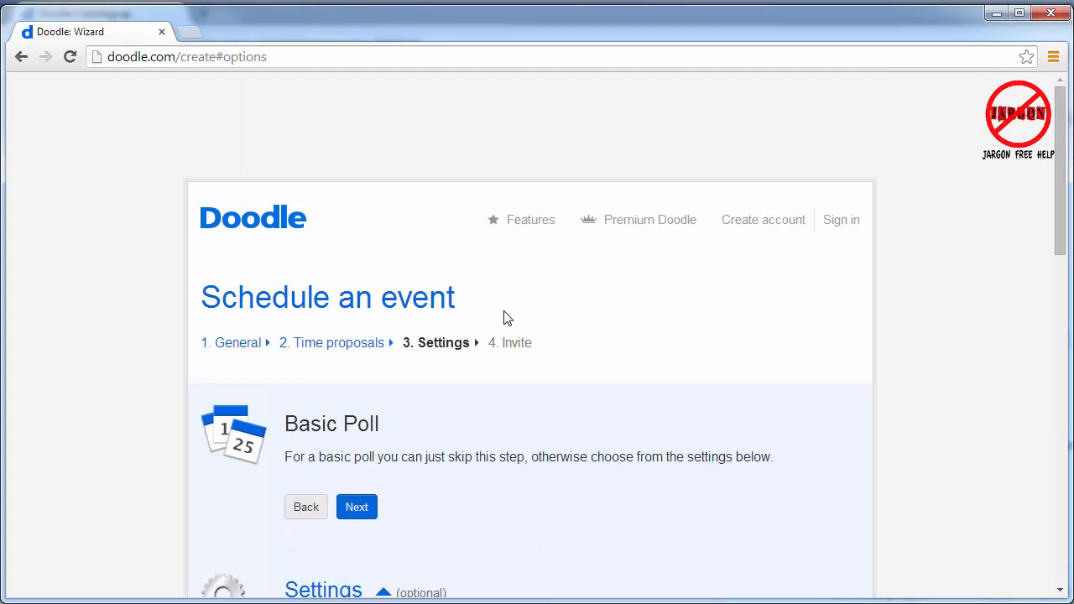
pyautogui.click(357, 508)
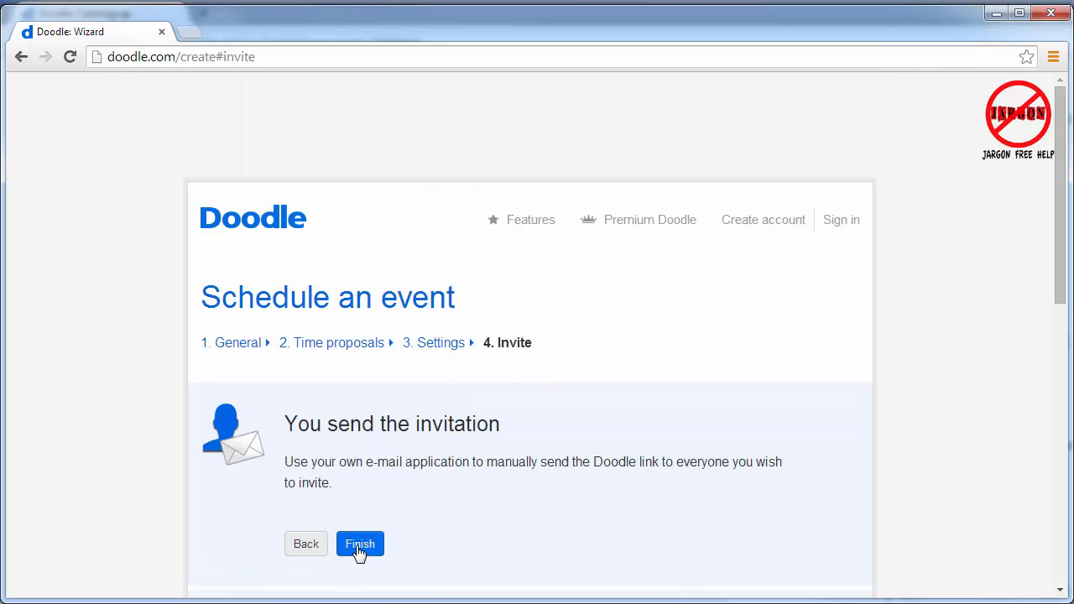
# - Try to enter e-mail recipients for an invitation sent by Doodle, and dismiss the sign-in dialog
pyautogui.click(1059, 591)
pyautogui.scroll(-3, 1060, 591)
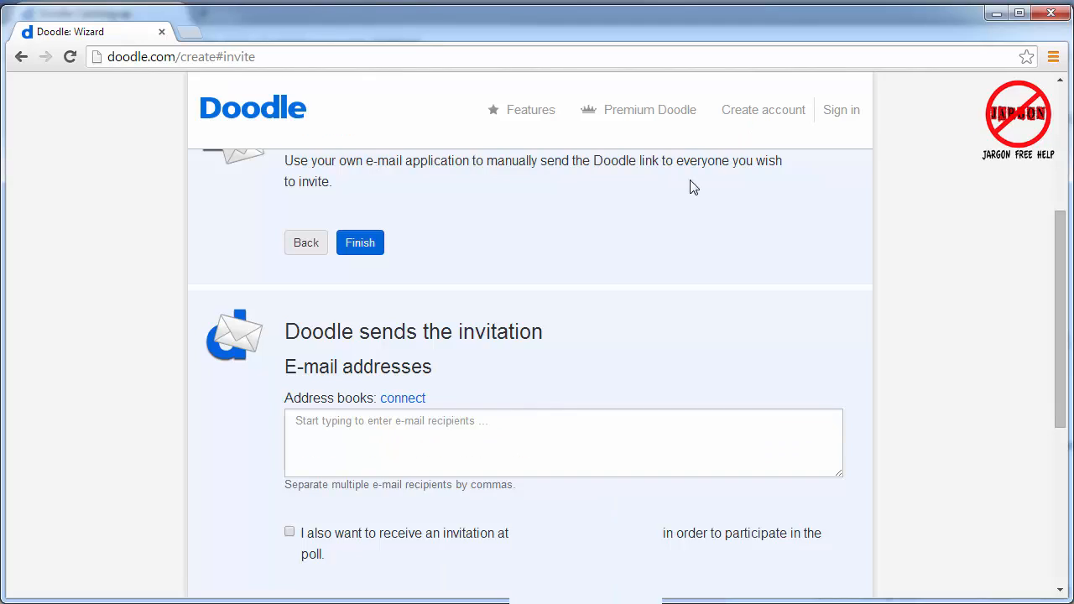
pyautogui.click(525, 427)
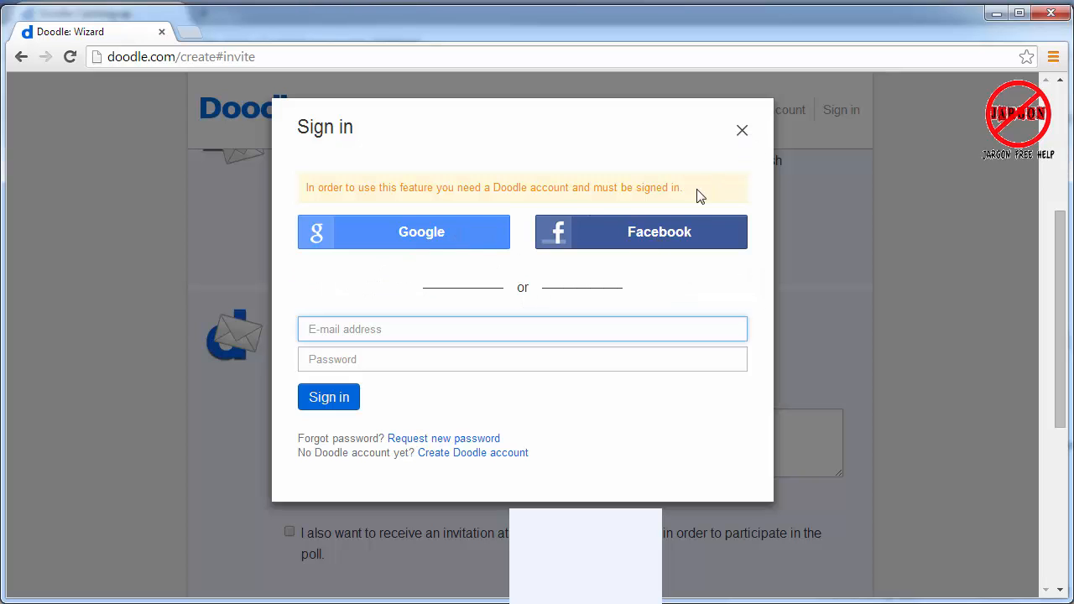
pyautogui.click(742, 132)
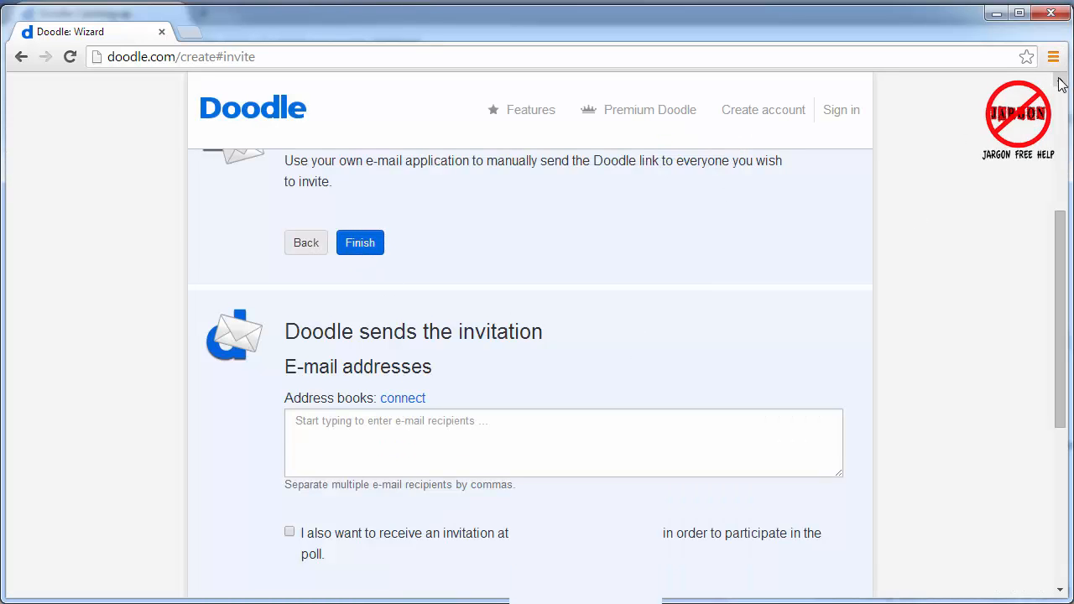
# - Finish creating the poll with the option to send the invitation yourself, and copy its participation link
pyautogui.scroll(2, 1059, 80)
pyautogui.click(363, 312)
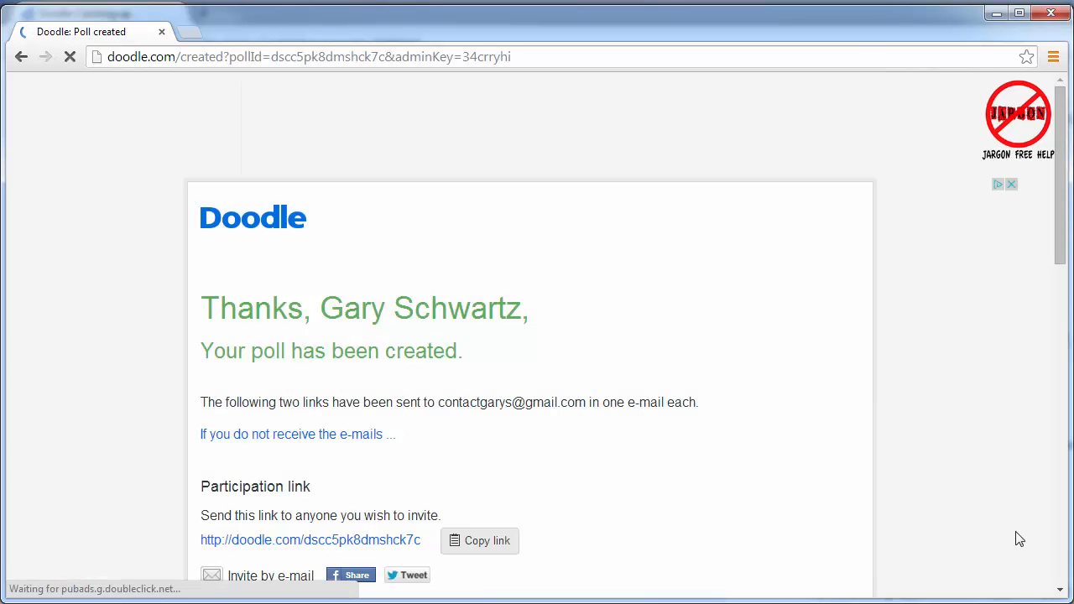
pyautogui.click(1060, 592)
pyautogui.click(1059, 592)
pyautogui.scroll(1, 222, 315)
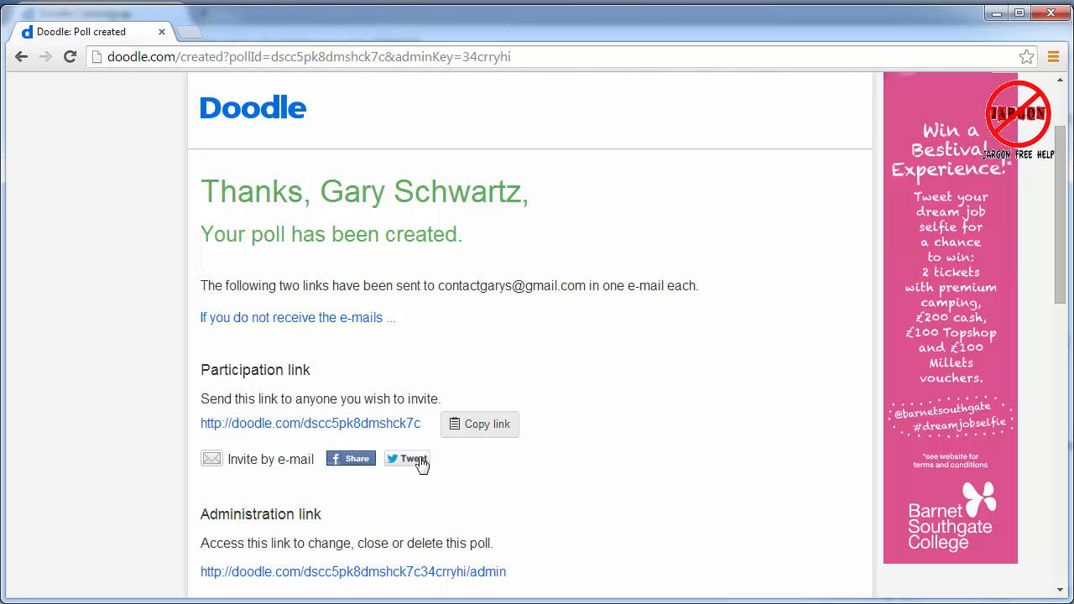
pyautogui.click(485, 429)
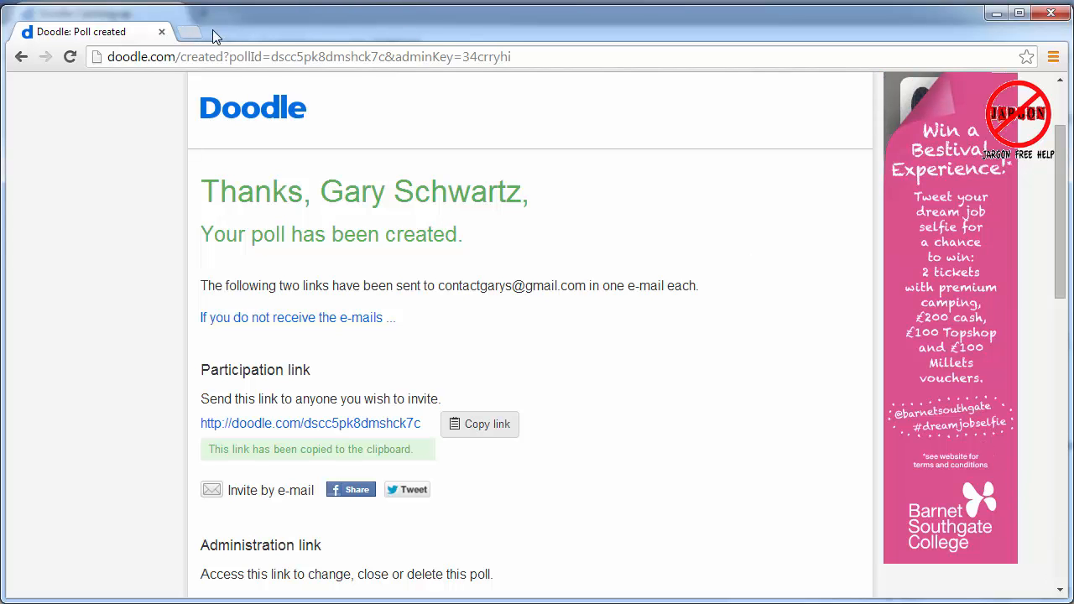
# - Open the copied participation link in a new browser tab and enter the participant's first name in the poll table
pyautogui.click(191, 32)
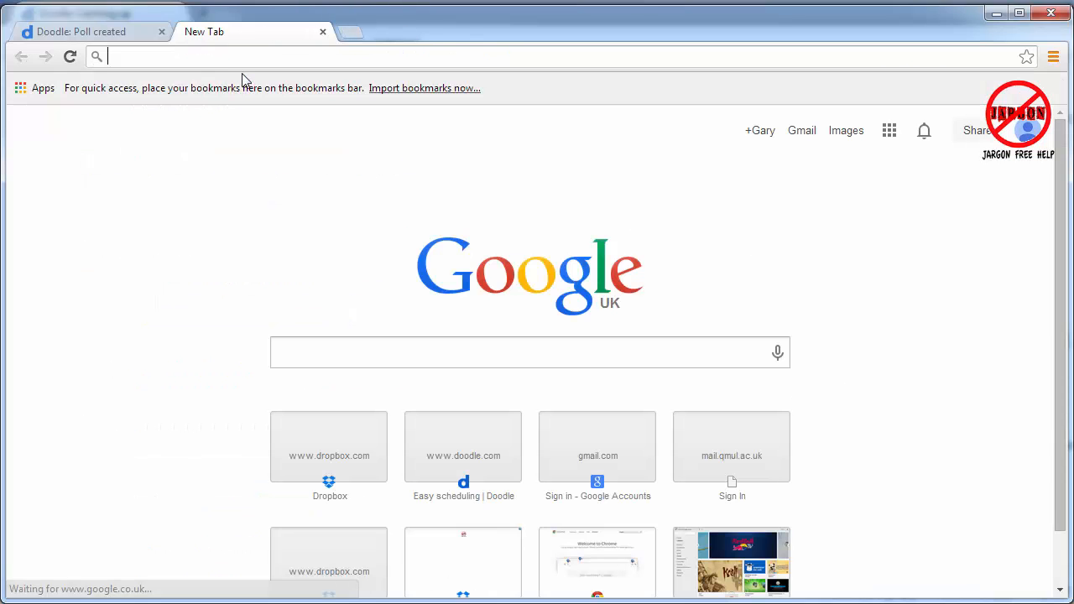
pyautogui.hotkey('ctrl', 'v')
pyautogui.press('Return')
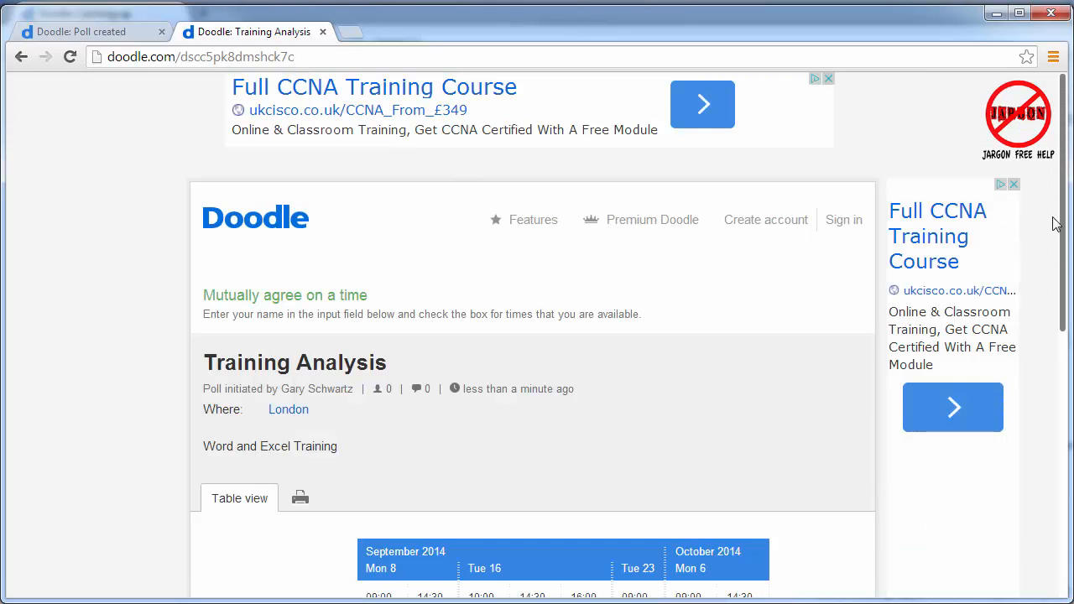
pyautogui.moveTo(1059, 220); pyautogui.dragTo(1068, 313)
pyautogui.scroll(-1, 383, 434)
pyautogui.click(282, 437)
pyautogui.write('G')
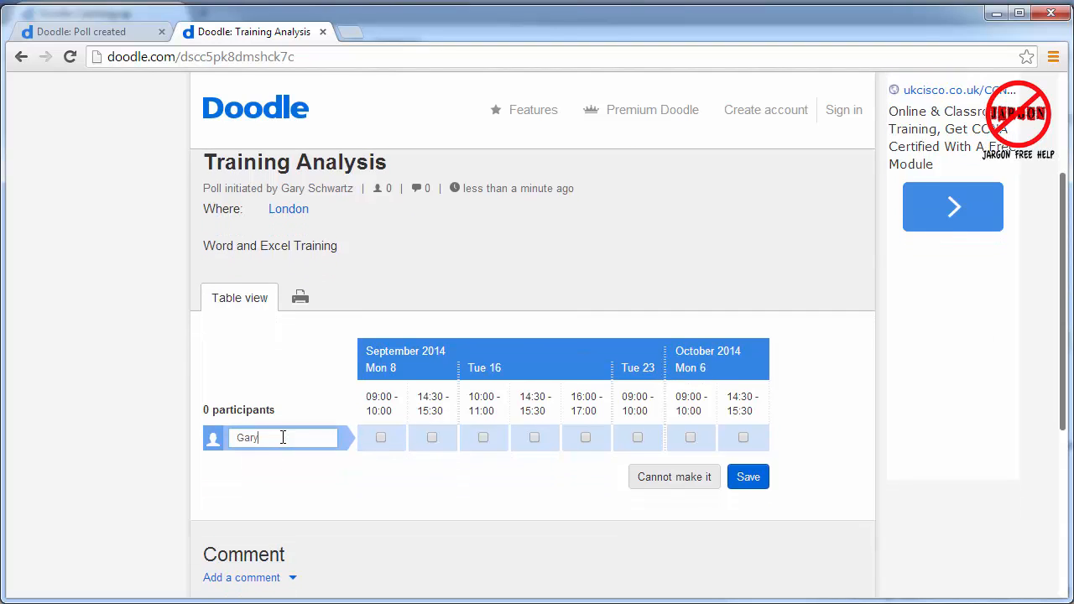
pyautogui.write('ary')
# - Mark the participant as available for all eight proposed times from 8 September to 6 October and save the choices
pyautogui.scroll(-3, 283, 437)
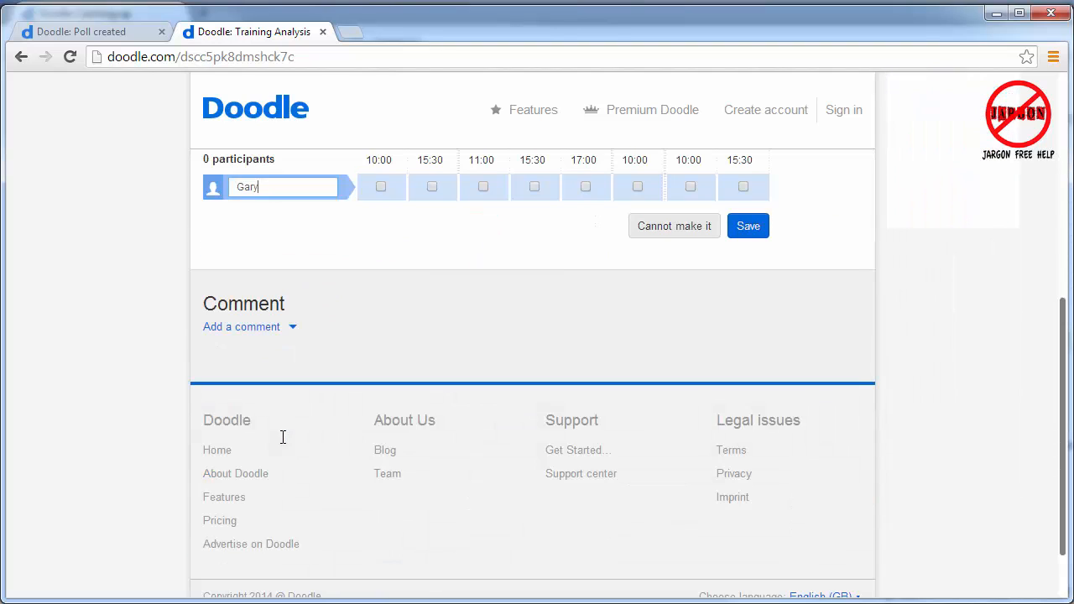
pyautogui.click(380, 187)
pyautogui.click(430, 186)
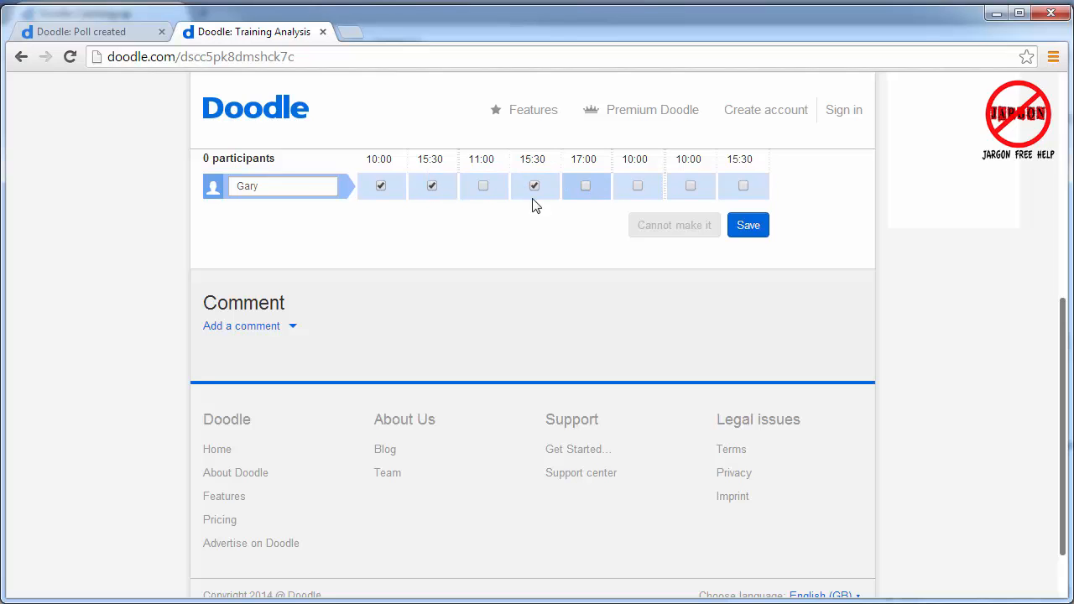
pyautogui.click(482, 186)
pyautogui.click(584, 186)
pyautogui.click(636, 184)
pyautogui.click(689, 186)
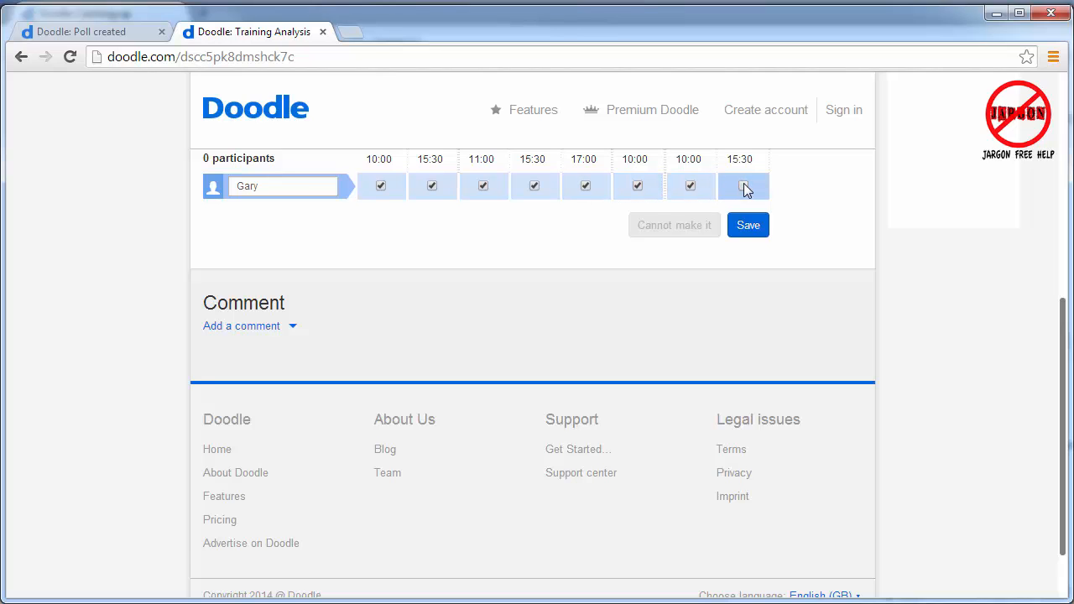
pyautogui.click(744, 186)
pyautogui.click(754, 234)
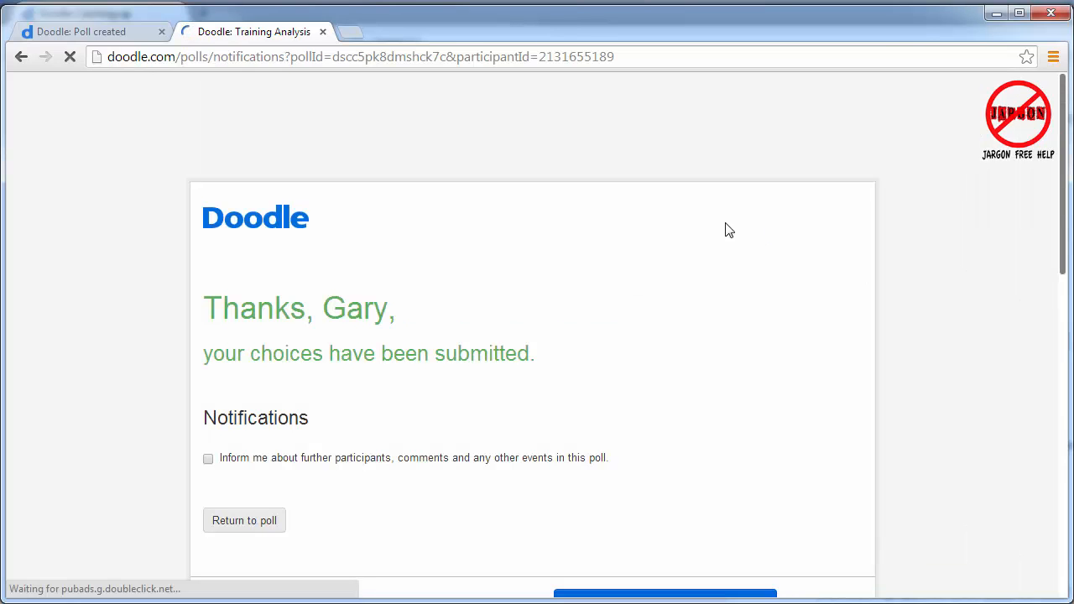
# - Reopen the poll in the same tab from the copied participation link and examine the submitted participant's row
pyautogui.click(281, 59)
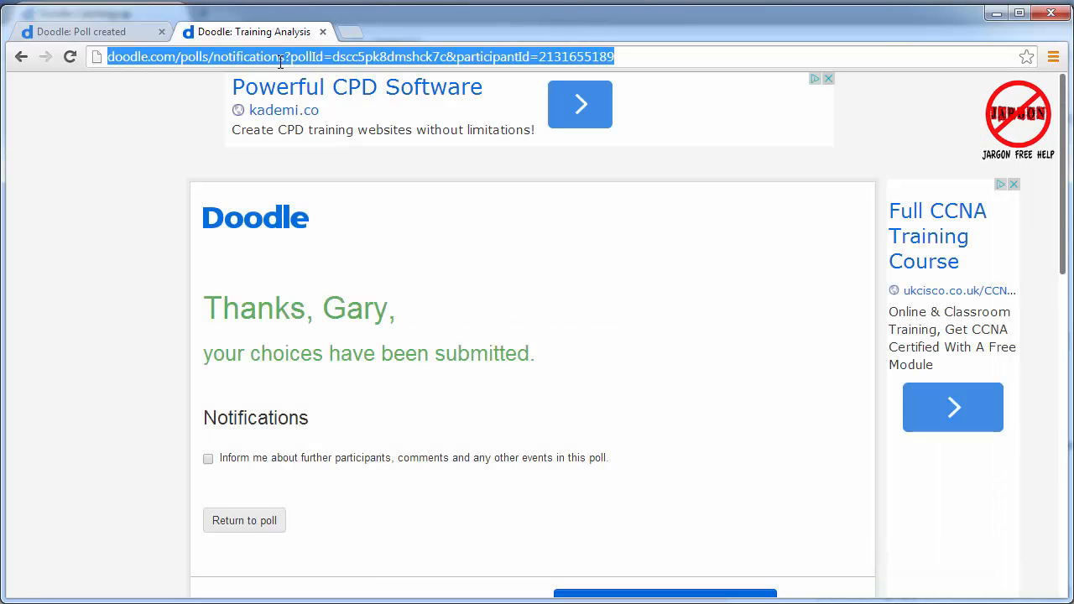
pyautogui.hotkey('ctrl', 'v')
pyautogui.press('Return')
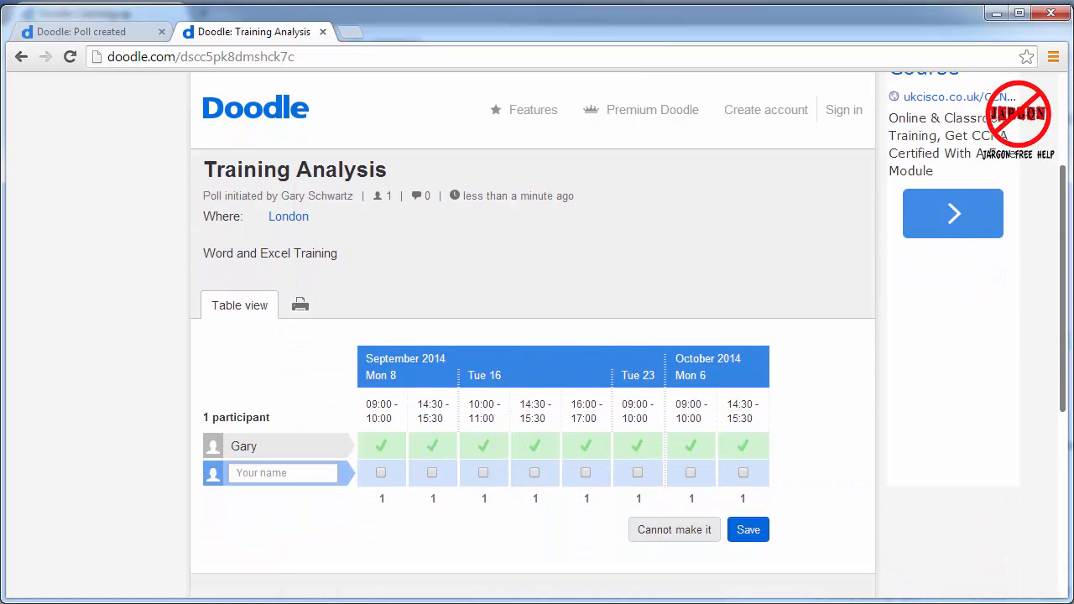
pyautogui.moveTo(1062, 378); pyautogui.dragTo(1062, 380)
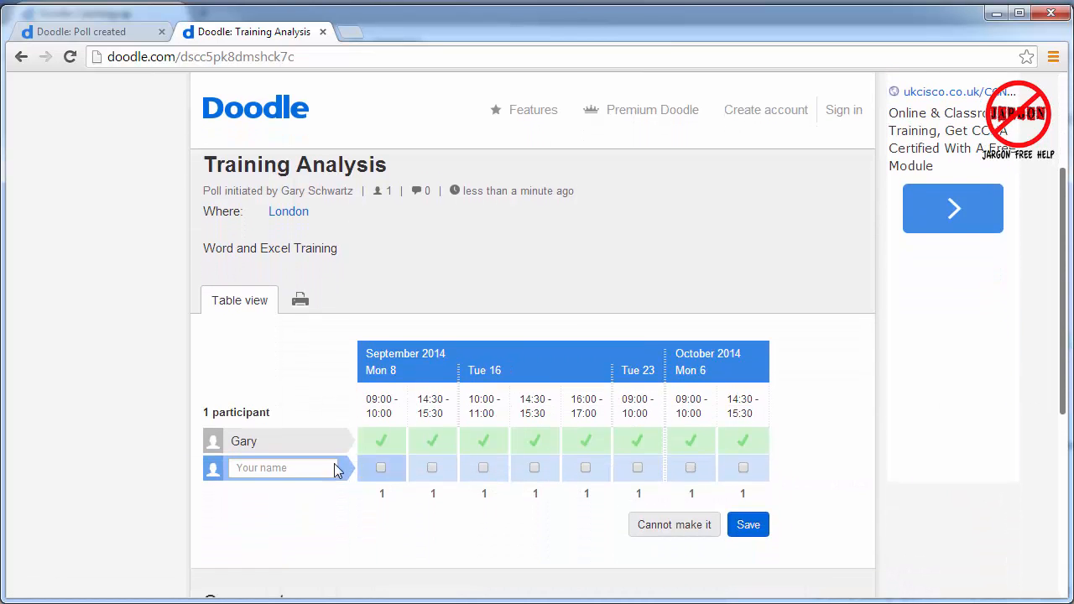
pyautogui.moveTo(338, 442)
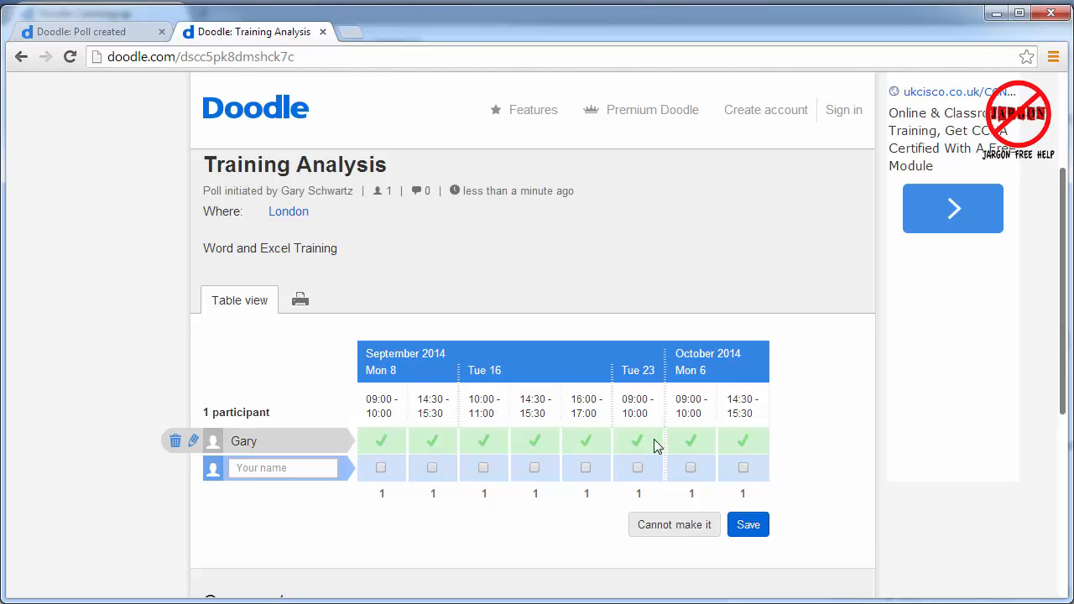